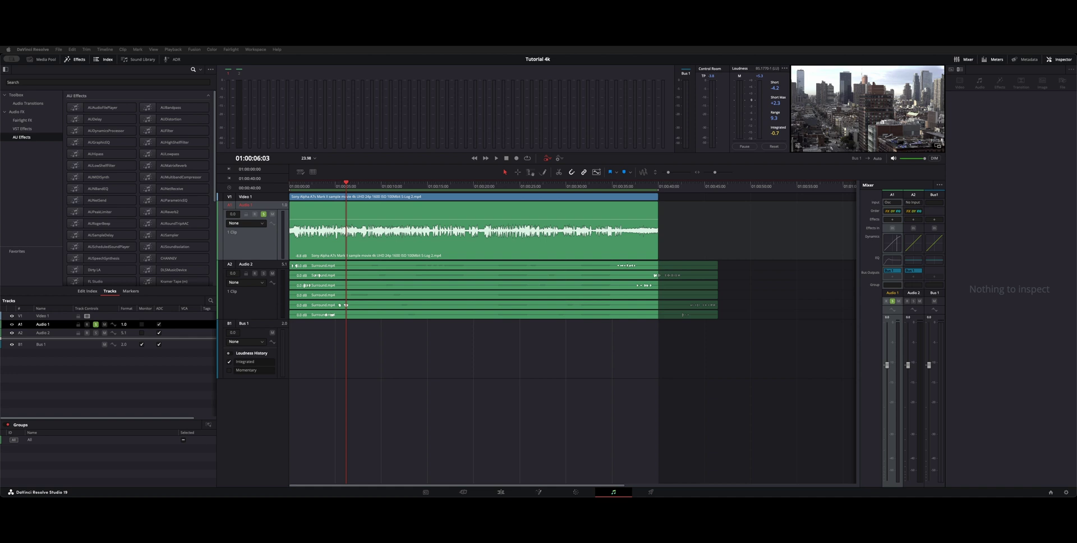
- Select the Audio 1 track and play it briefly to hear the original sound
left_click(105, 50)
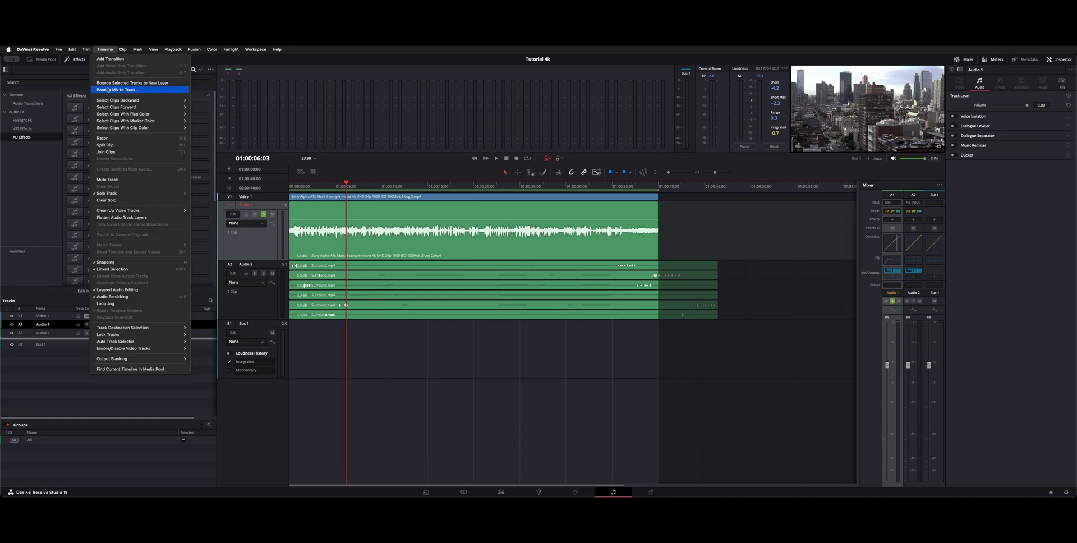
left_click(317, 373)
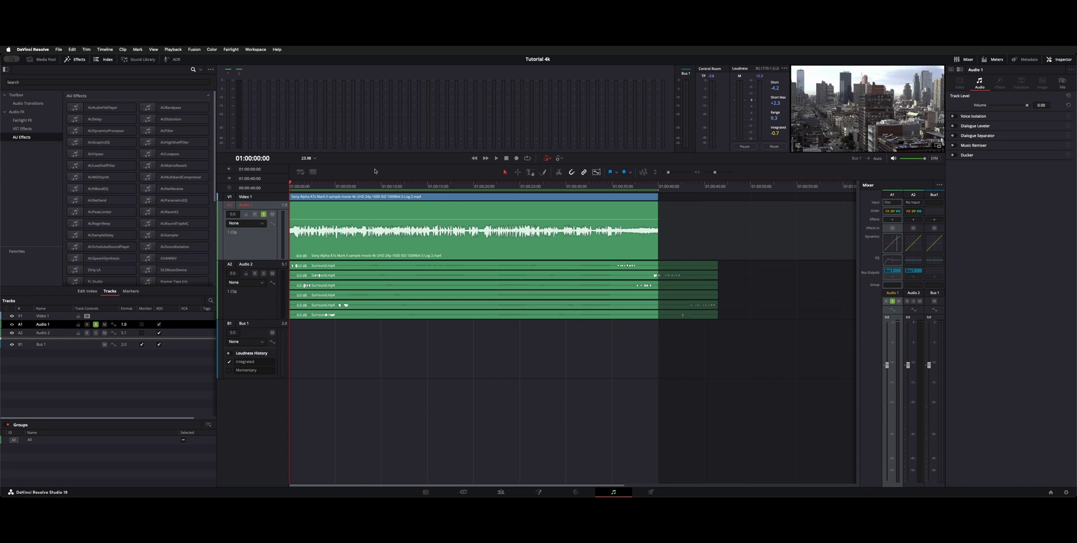
left_click(257, 246)
left_click(257, 246)
key("space")
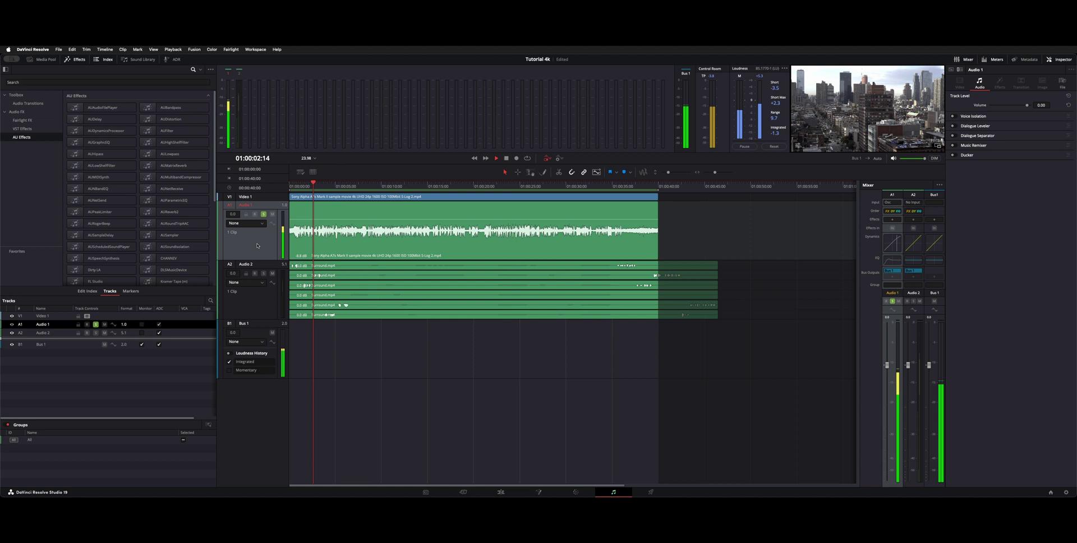
key("space")
- Turn on Voice Isolation for Audio 1 at 85 and play from the start
left_click(952, 116)
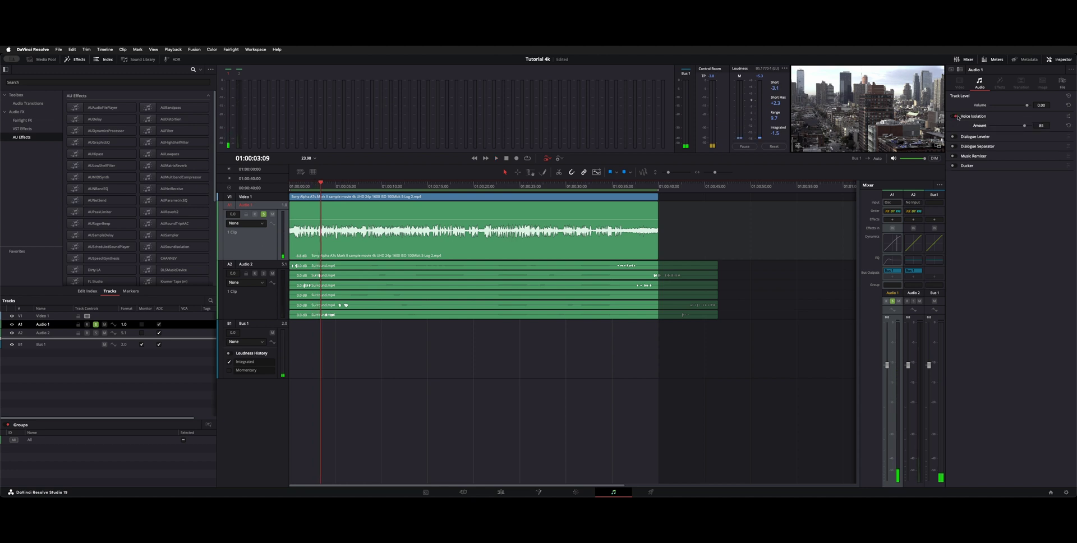
key("ctrl+s")
key("Home")
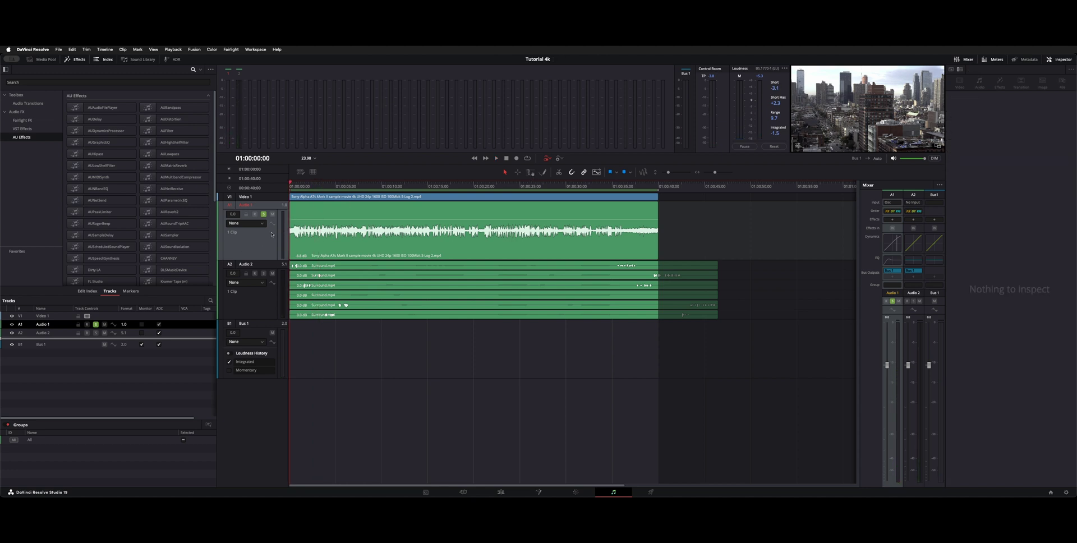
key("space")
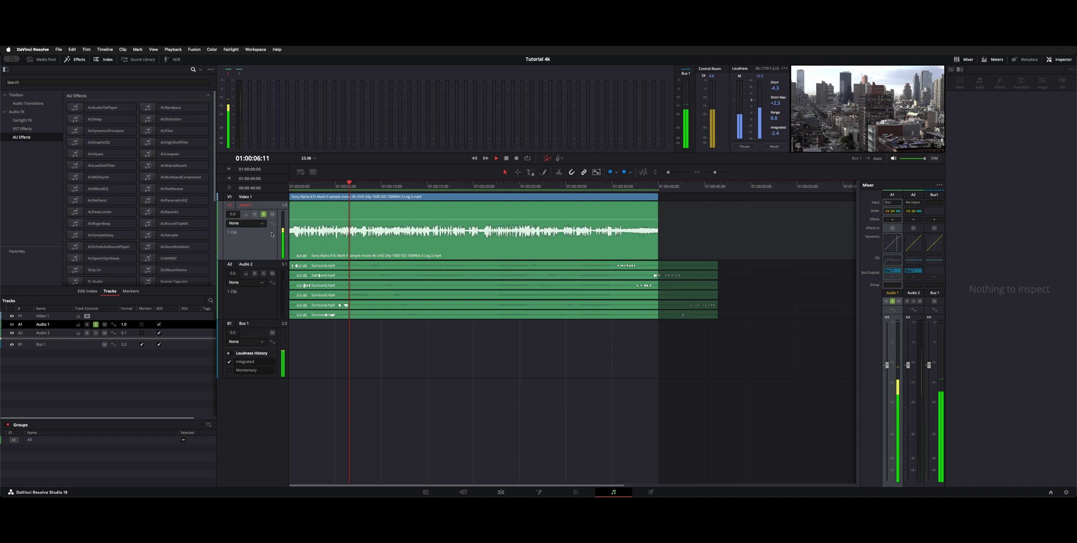
- Toggle the A1 strip's effects and replay the opening to compare the isolated voice
left_click(892, 228)
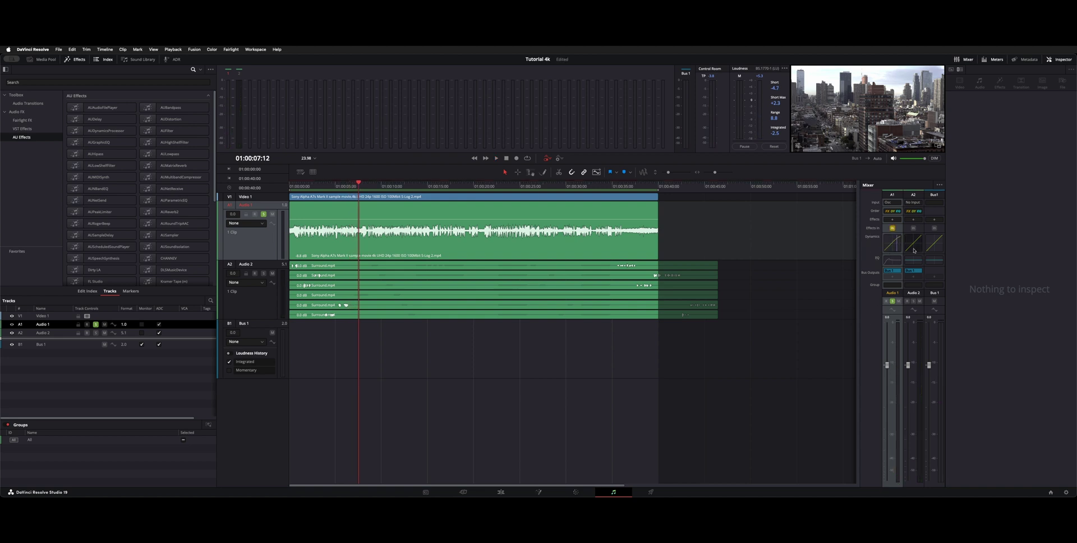
left_click(893, 267)
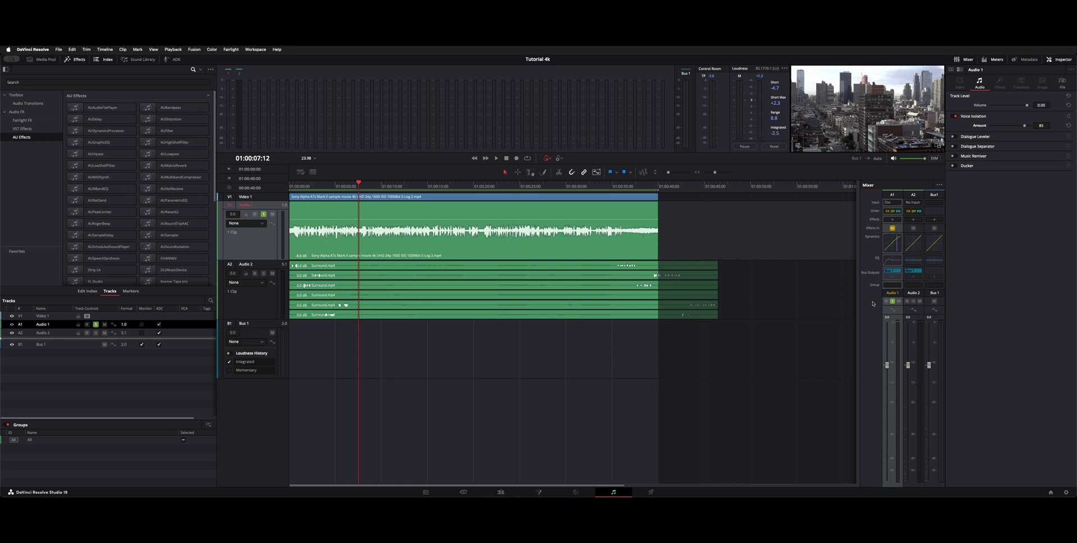
left_click_drag(300, 186, 276, 188)
key("space")
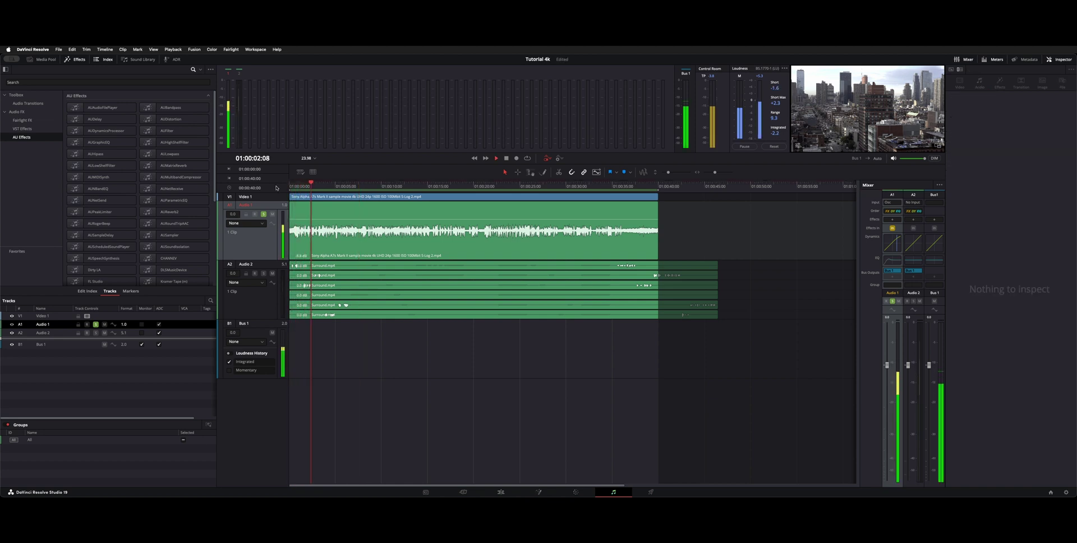
key("space")
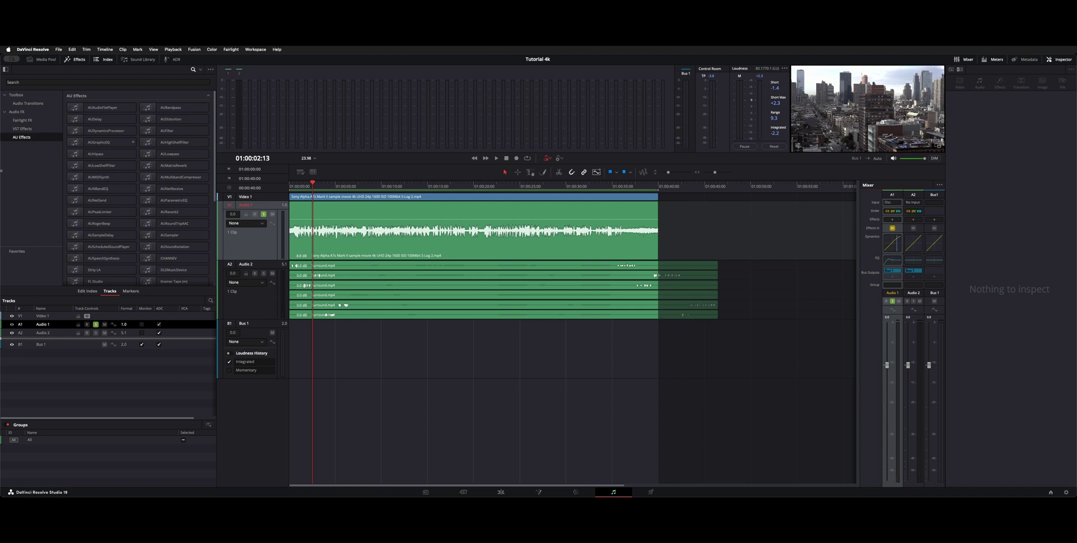
- With Audio 1 selected, open Timeline > Bounce Mix to Track to show the Bus 1 settings
left_click(244, 240)
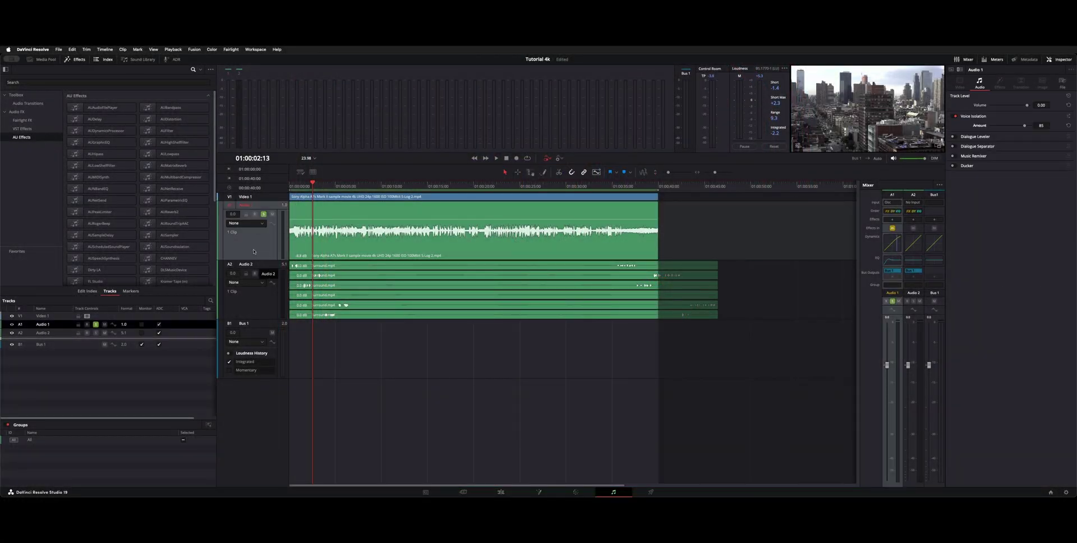
left_click(105, 49)
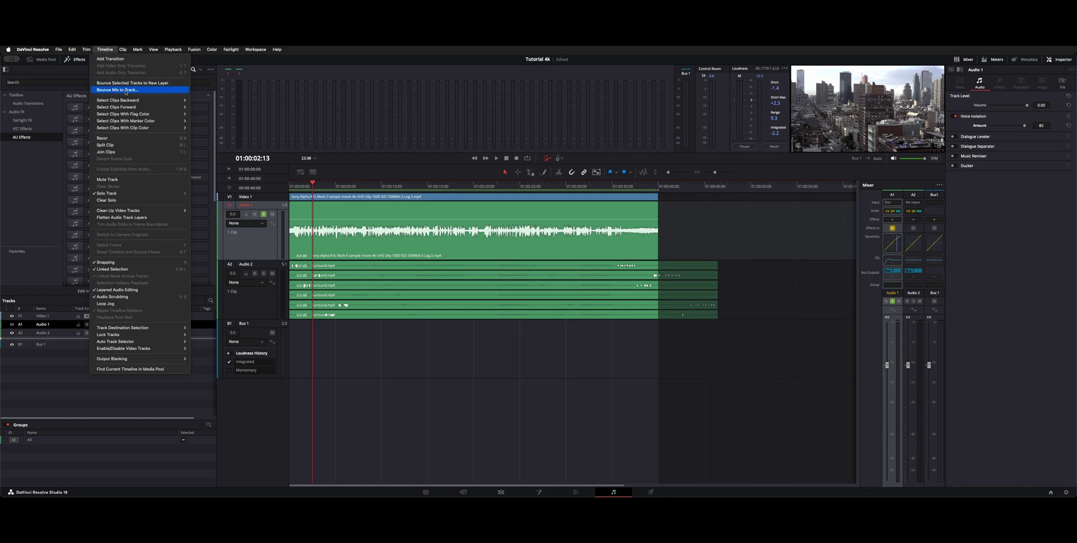
left_click(124, 89)
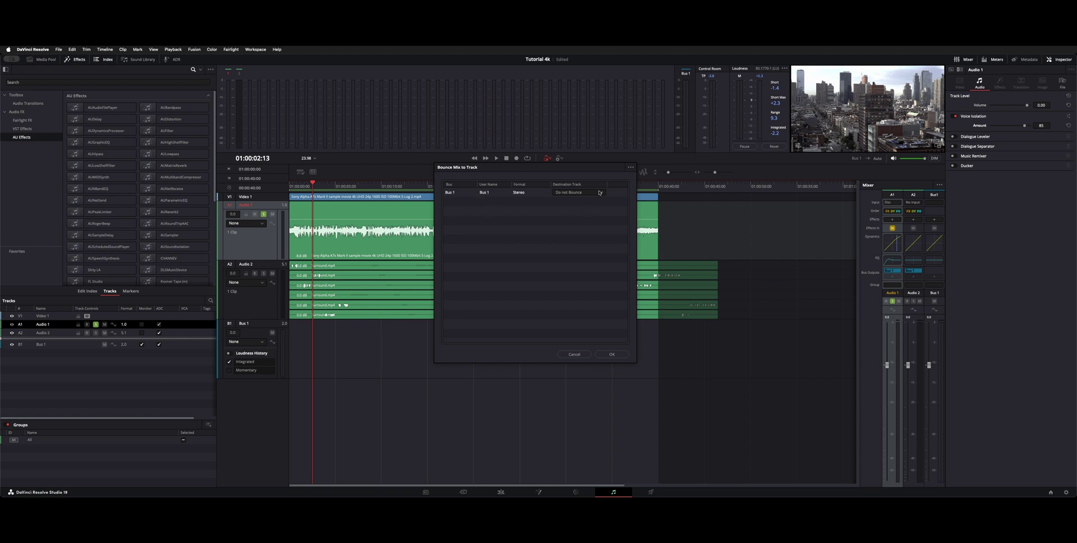
- Set Bus 1's destination to New Track and confirm the bounce onto a new Audio 3
left_click(570, 193)
left_click(577, 207)
left_click(611, 353)
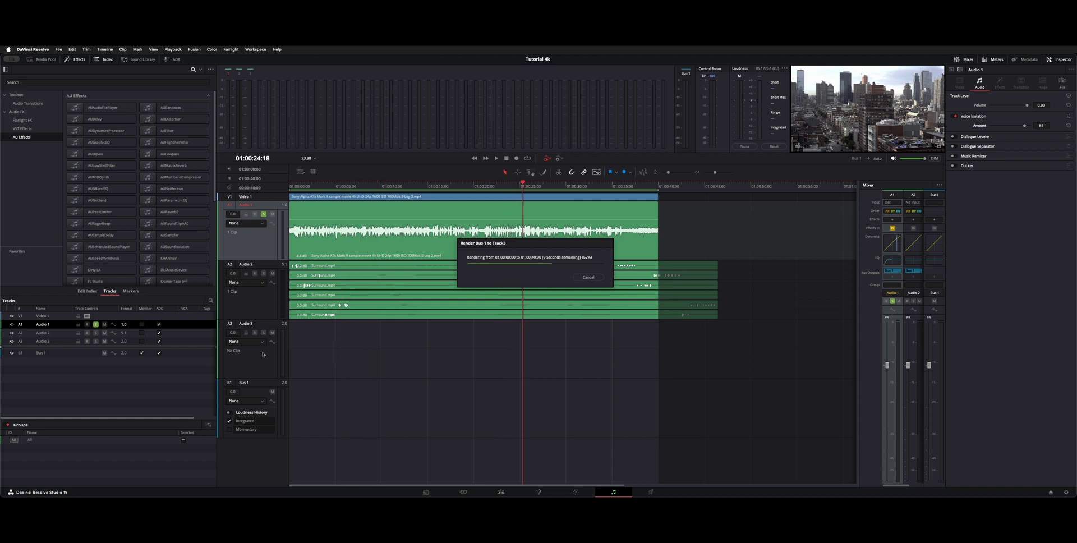
- Solo Audio 3, select its Bus 1 bounce clip and play it from the timeline start
left_click(264, 333)
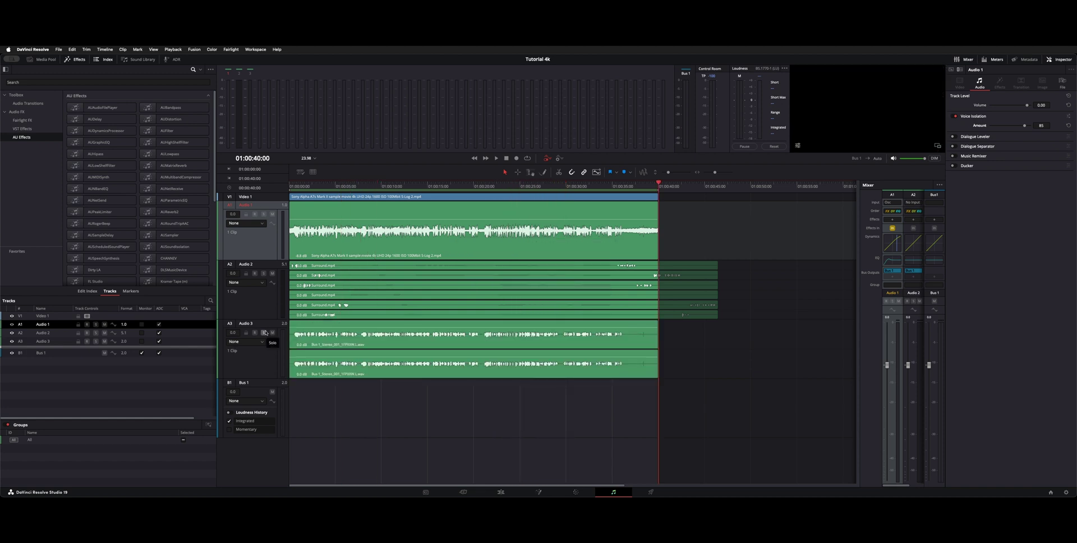
left_click(310, 336)
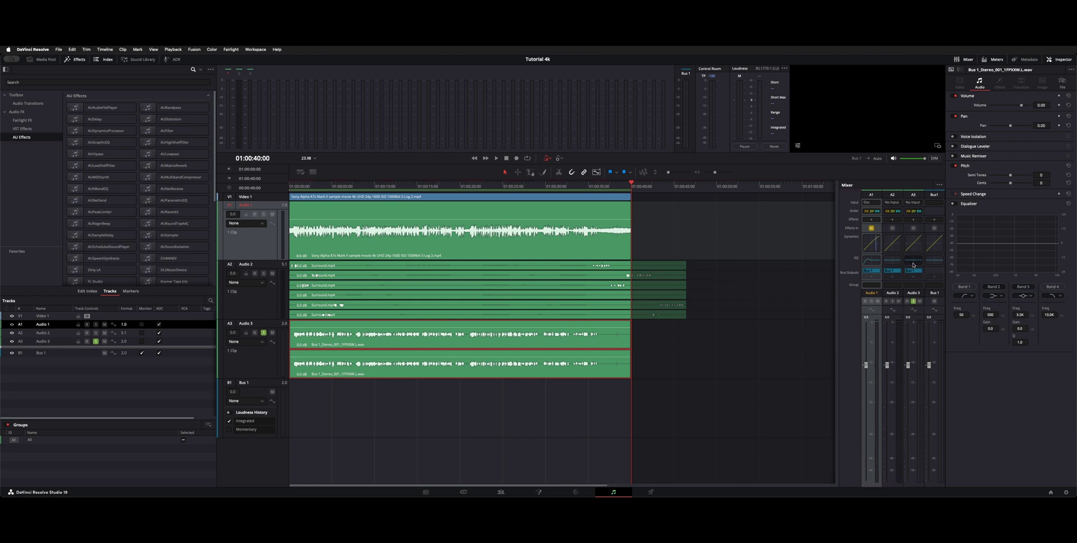
left_click(291, 195)
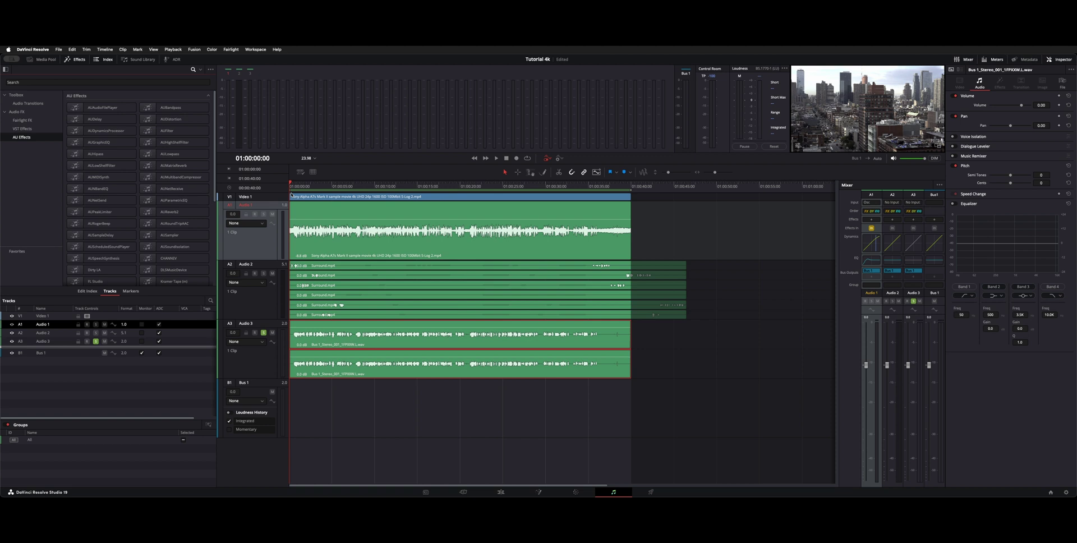
key("space")
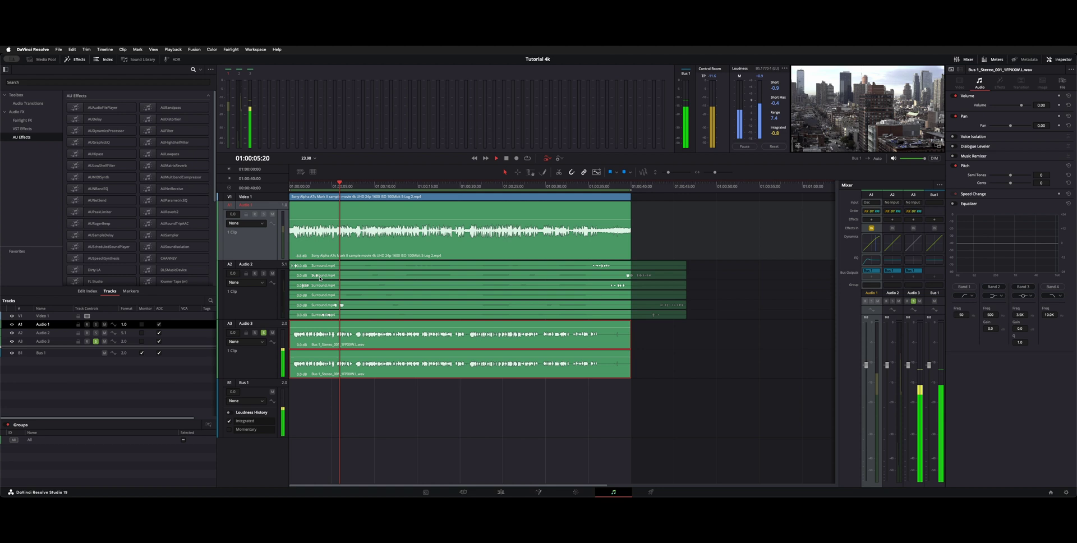
left_click(385, 399)
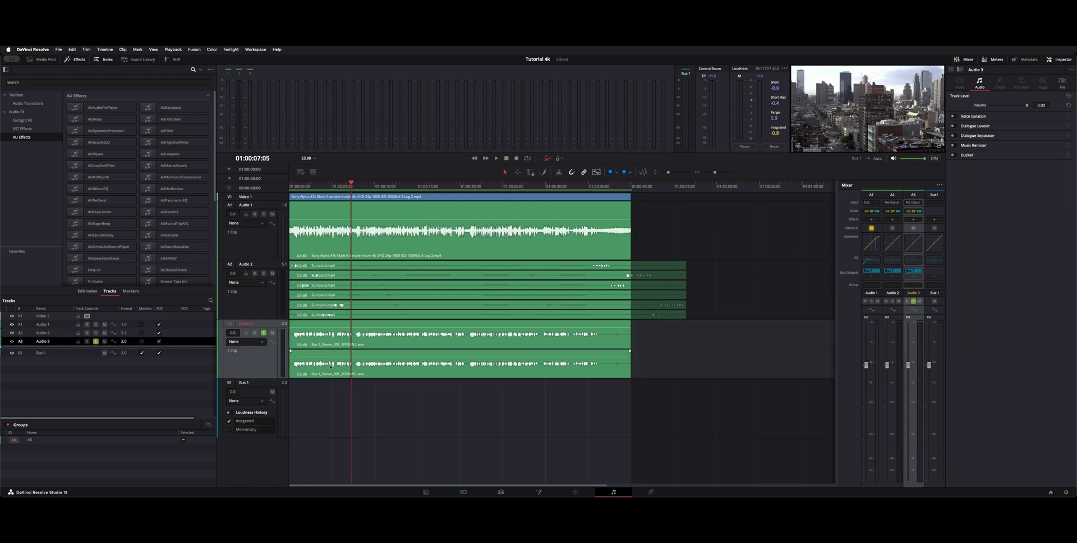
left_click(320, 363)
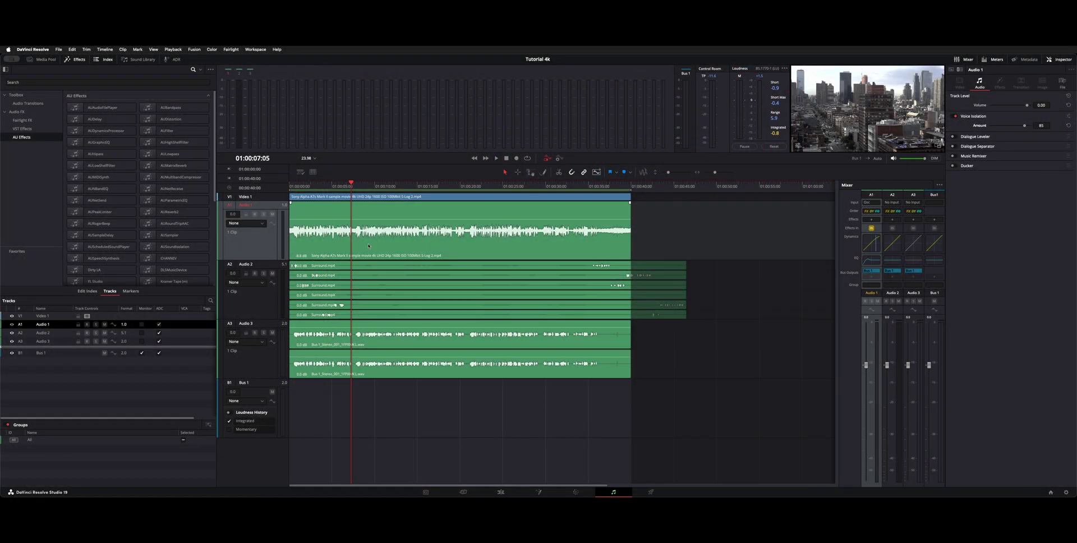
- Turn off track-level Voice Isolation on Audio 1
left_click(368, 245)
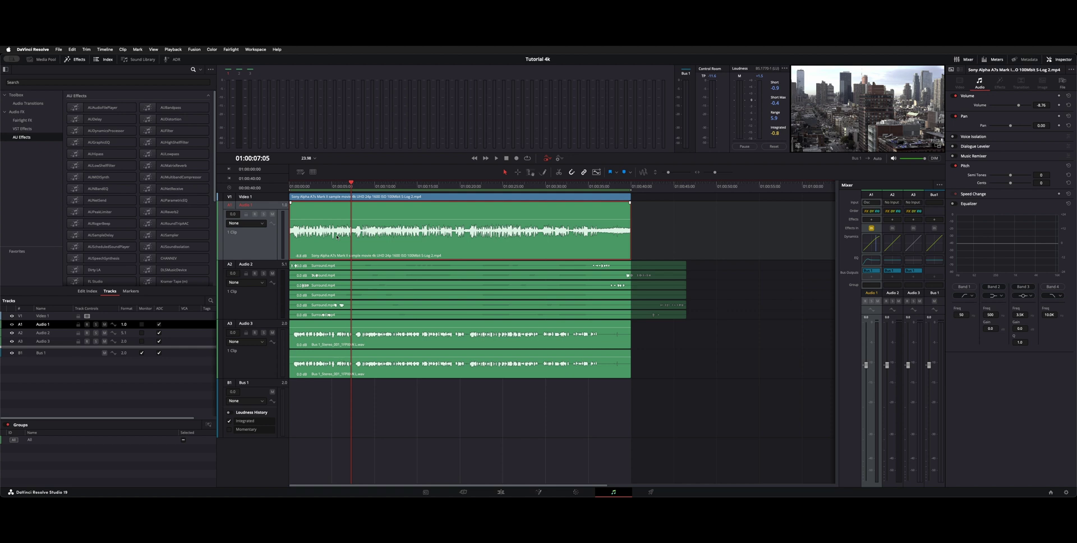
left_click(250, 243)
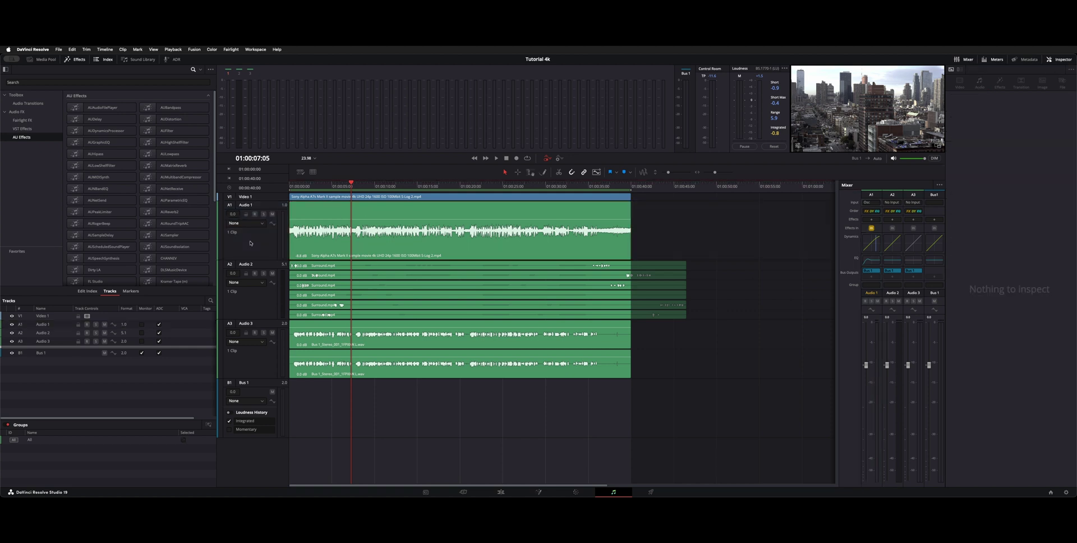
left_click(250, 243)
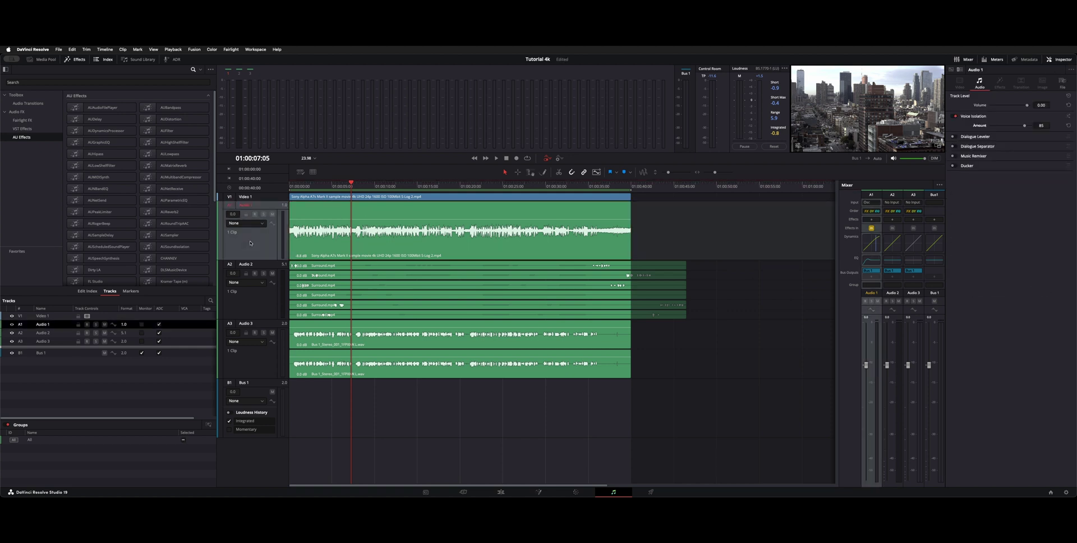
left_click(955, 117)
- Enable clip-level Voice Isolation on the Audio 1 clip with the amount lowered to 81
left_click(419, 245)
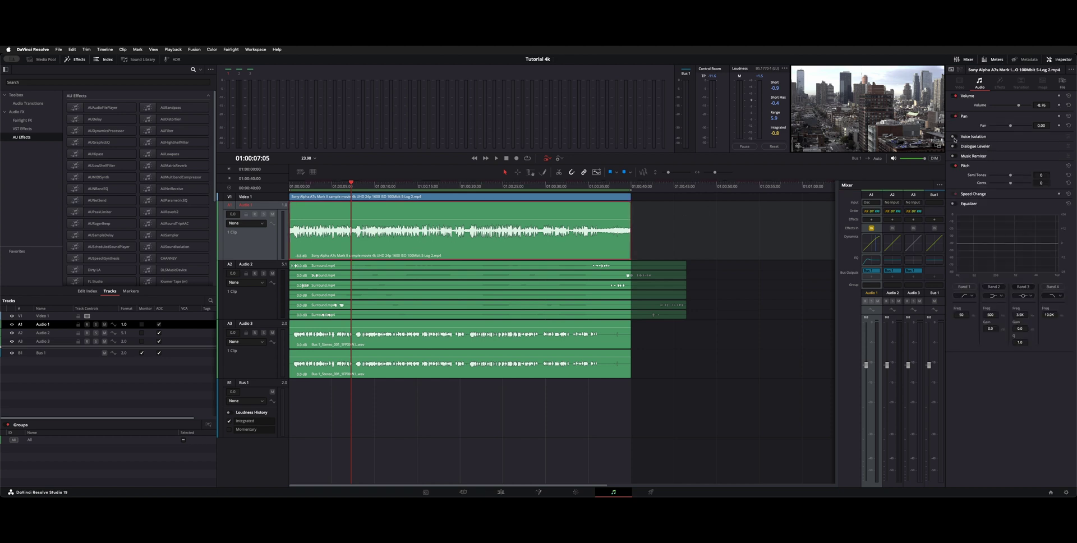
left_click(955, 137)
left_click_drag(1035, 139, 1029, 149)
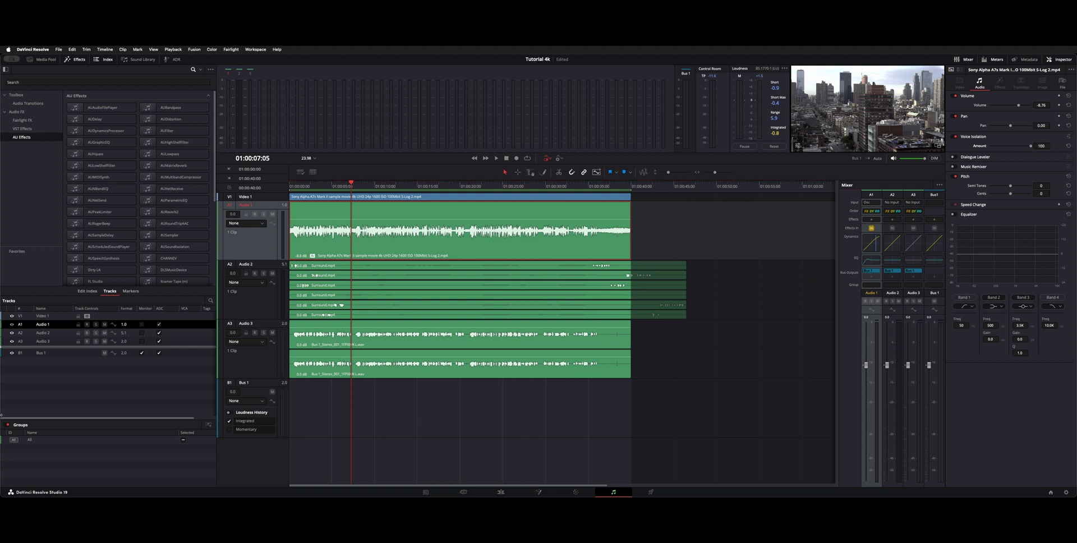
left_click(265, 240)
left_click(265, 240)
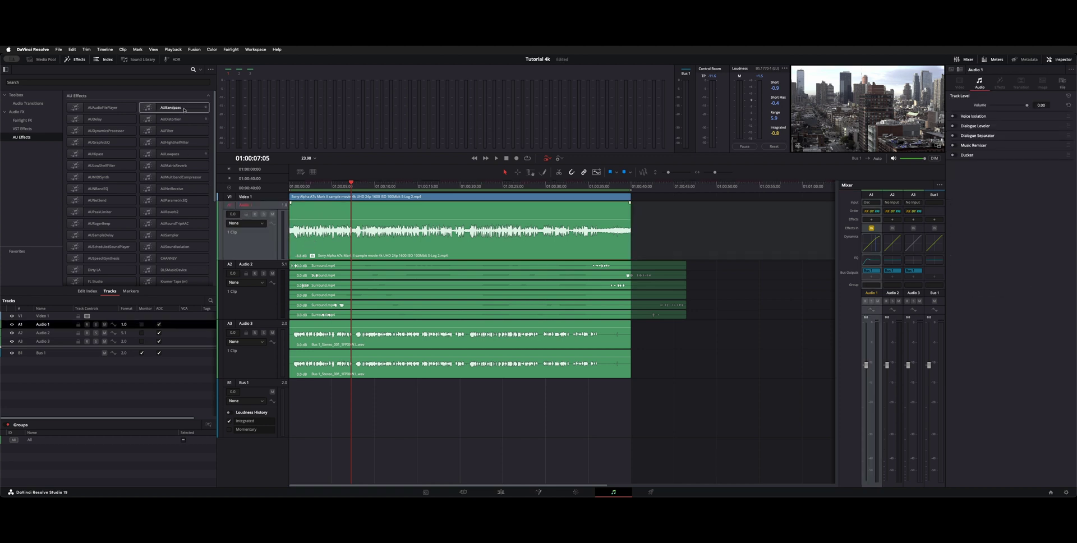
- Bounce the selected Audio 1 clip to a new layer on the track
left_click(105, 49)
left_click(359, 279)
left_click(337, 237)
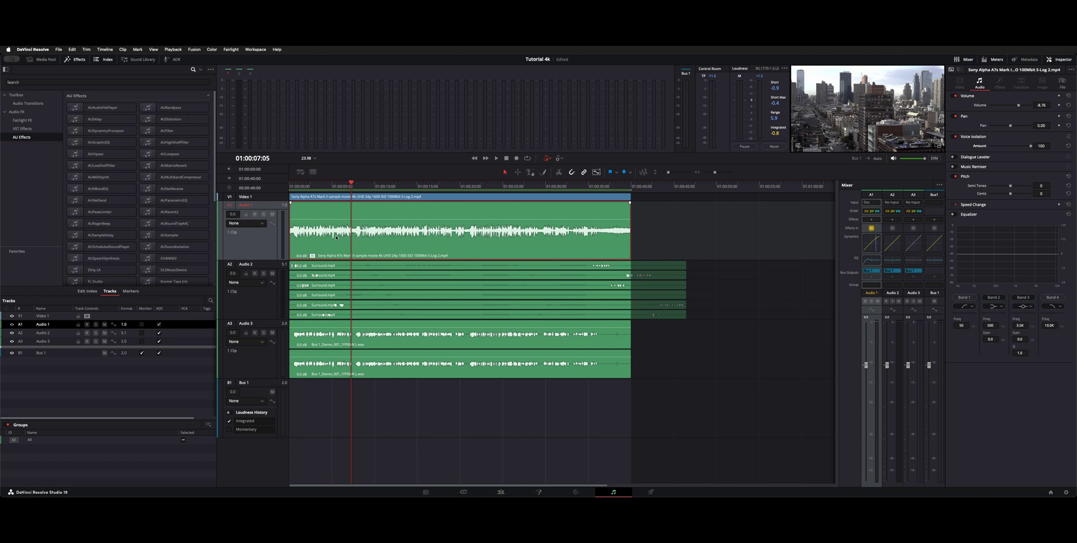
left_click(106, 50)
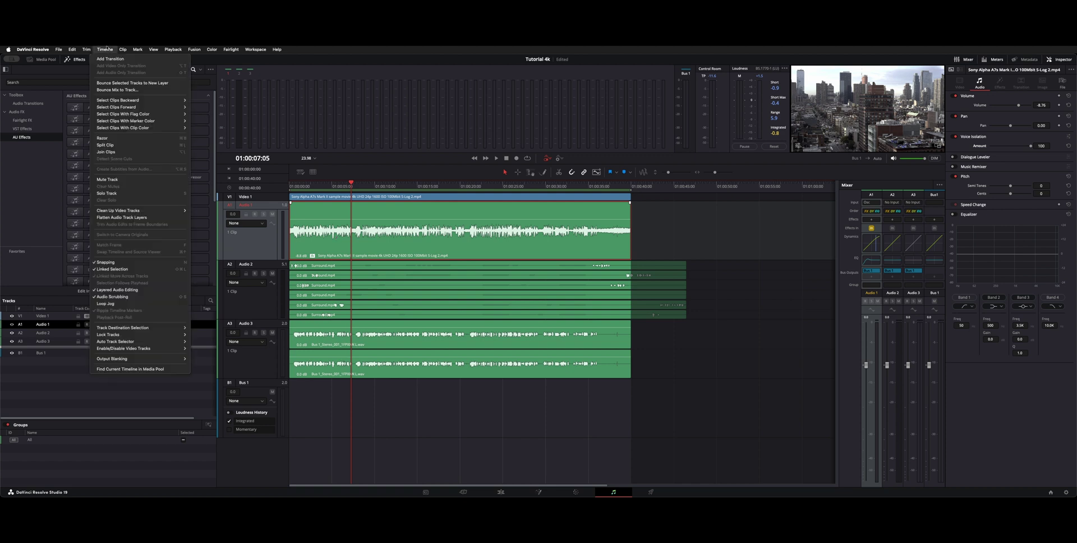
left_click(116, 83)
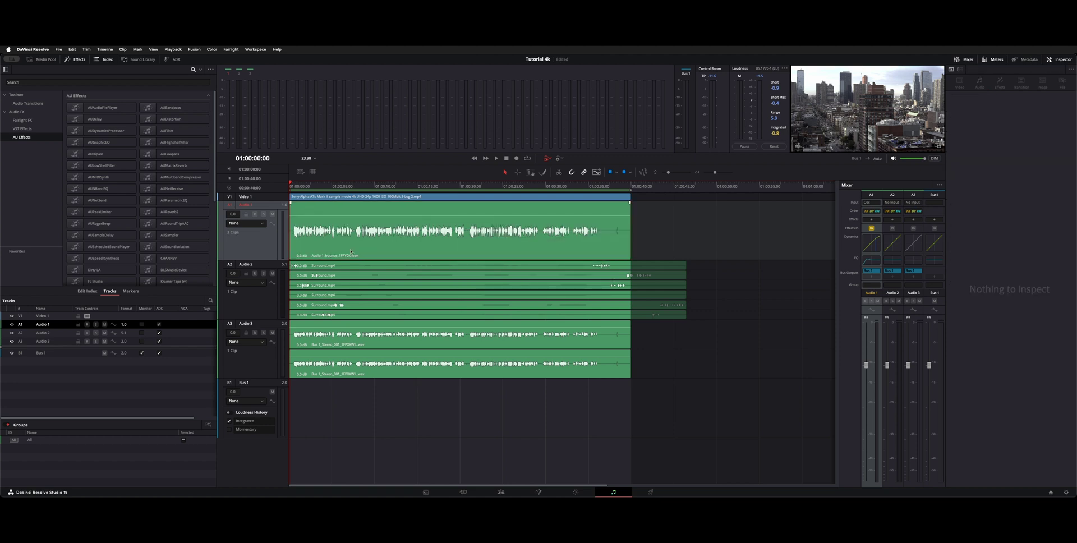
- Solo Audio 1 and play it to hear the bounced audio
left_click(250, 240)
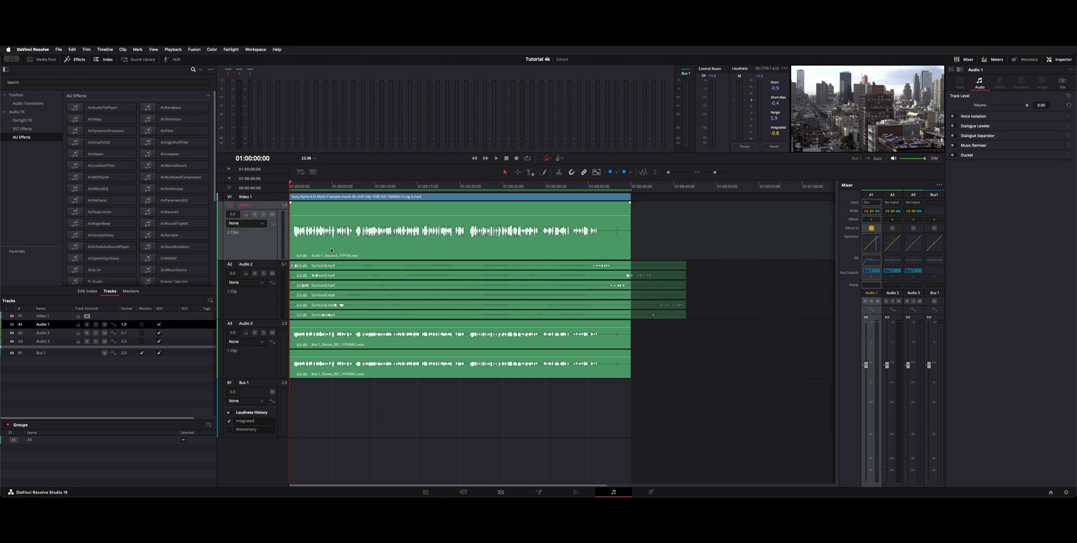
left_click(264, 213)
key("space")
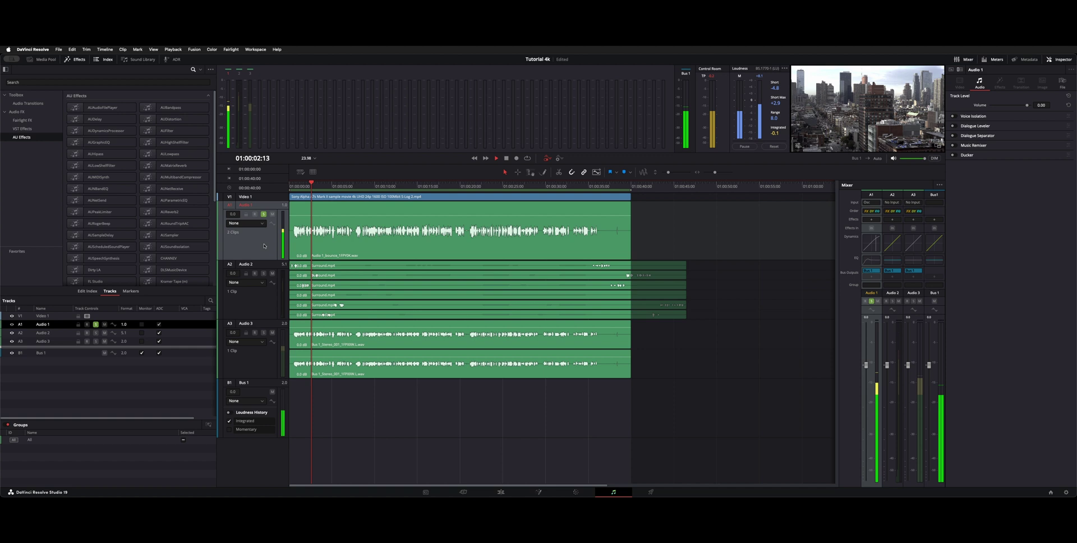
key("space")
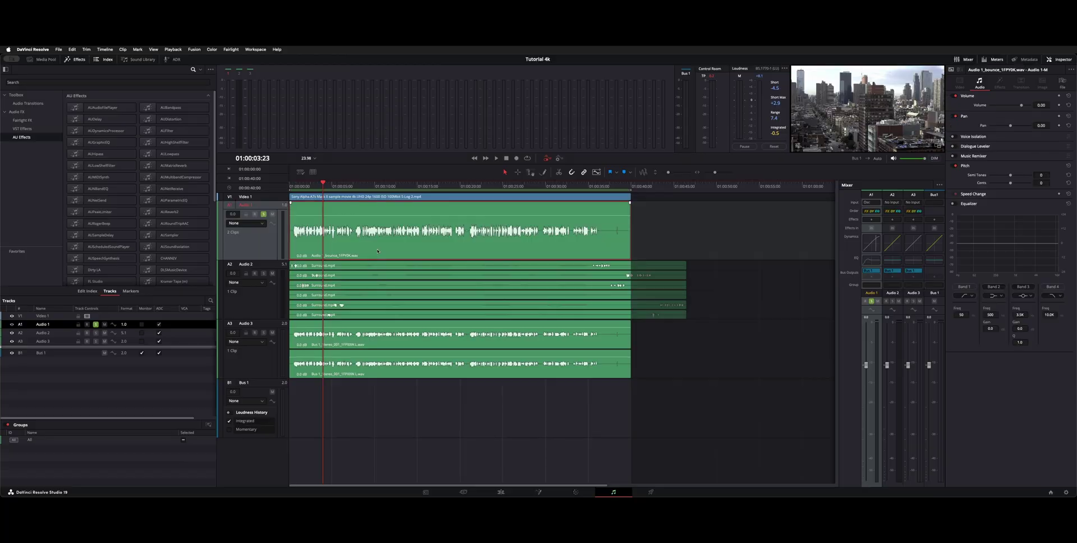
- Show audio track layers and drag the original Sony Alpha clip onto Audio 1's top layer
left_click(153, 50)
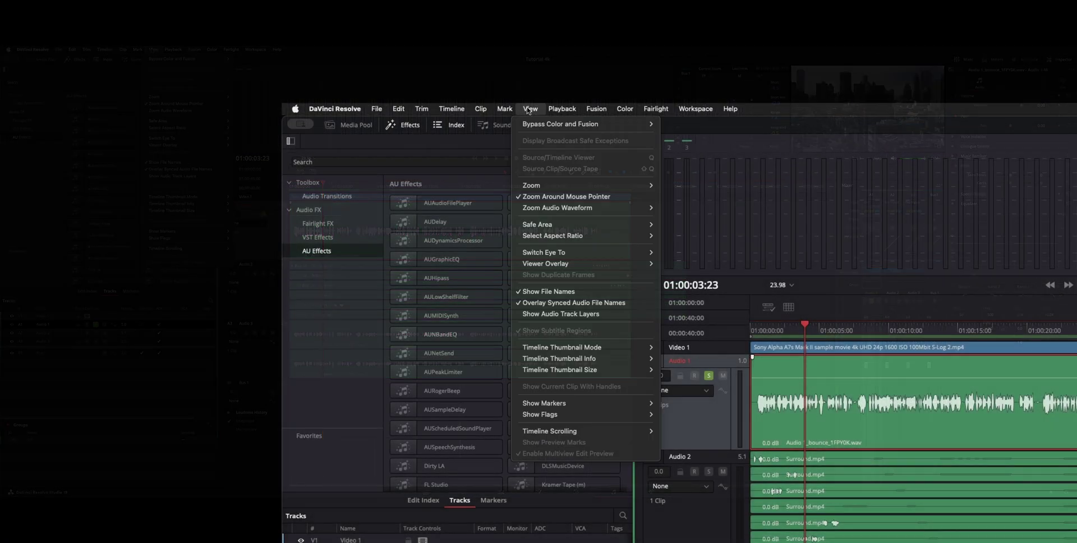
left_click(620, 315)
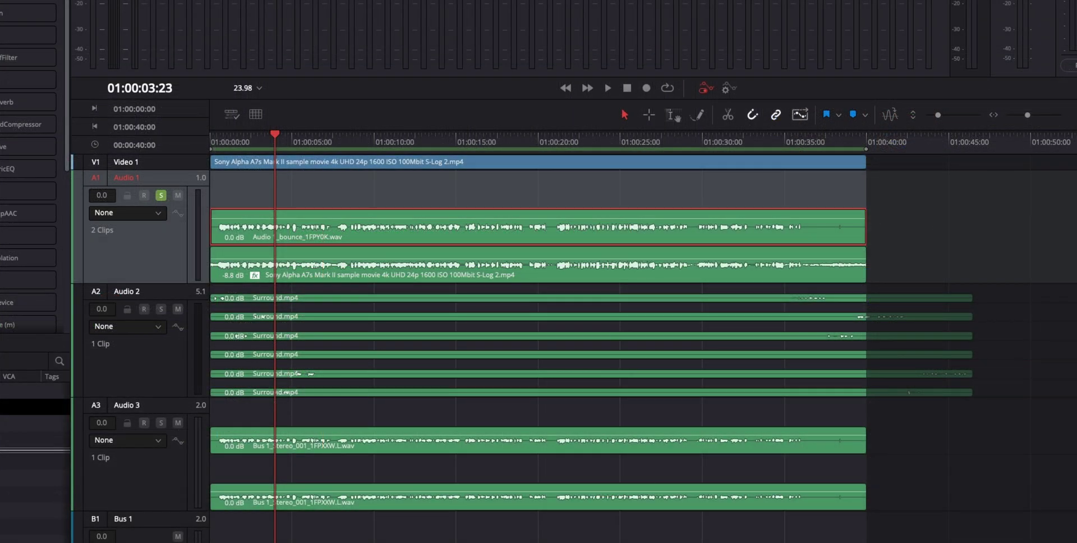
left_click(149, 244)
left_click(109, 255)
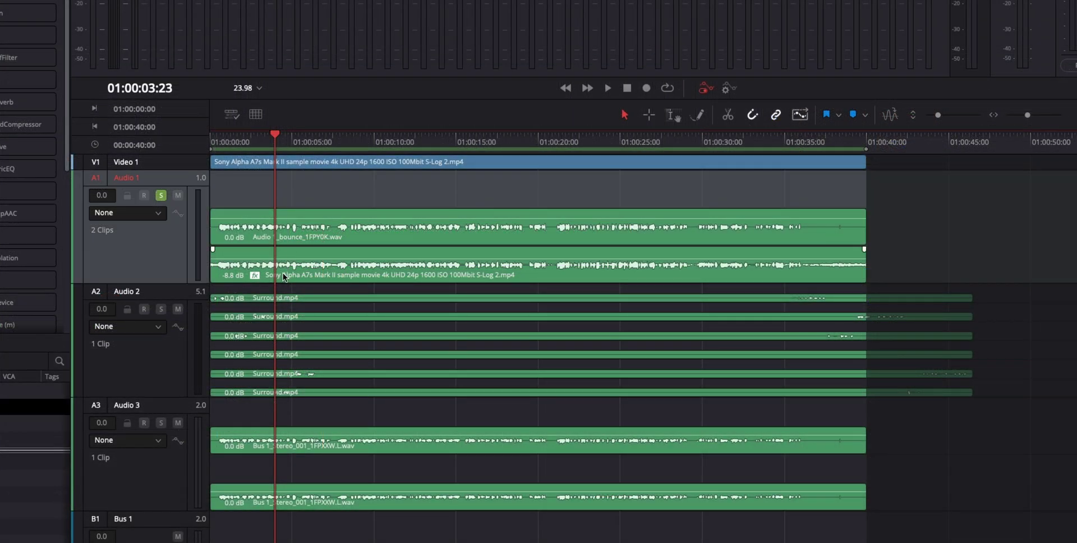
left_click(362, 254)
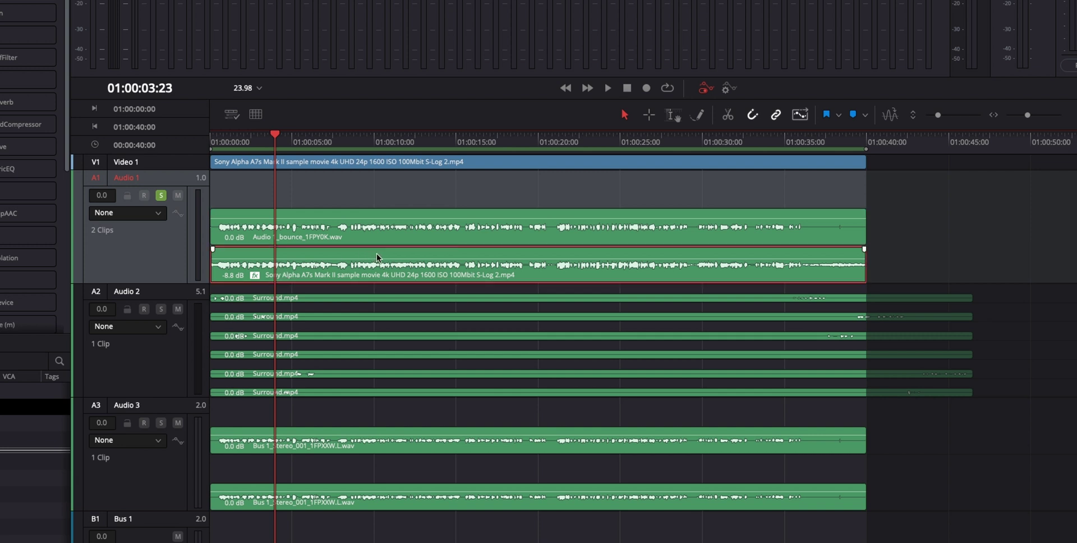
left_click_drag(378, 251, 375, 203)
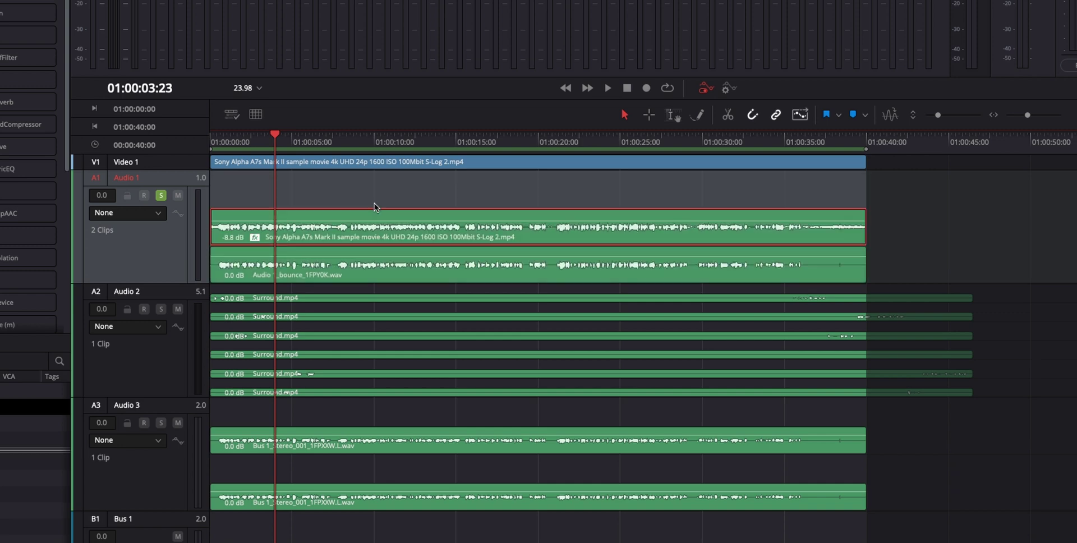
mouse_move(370, 233)
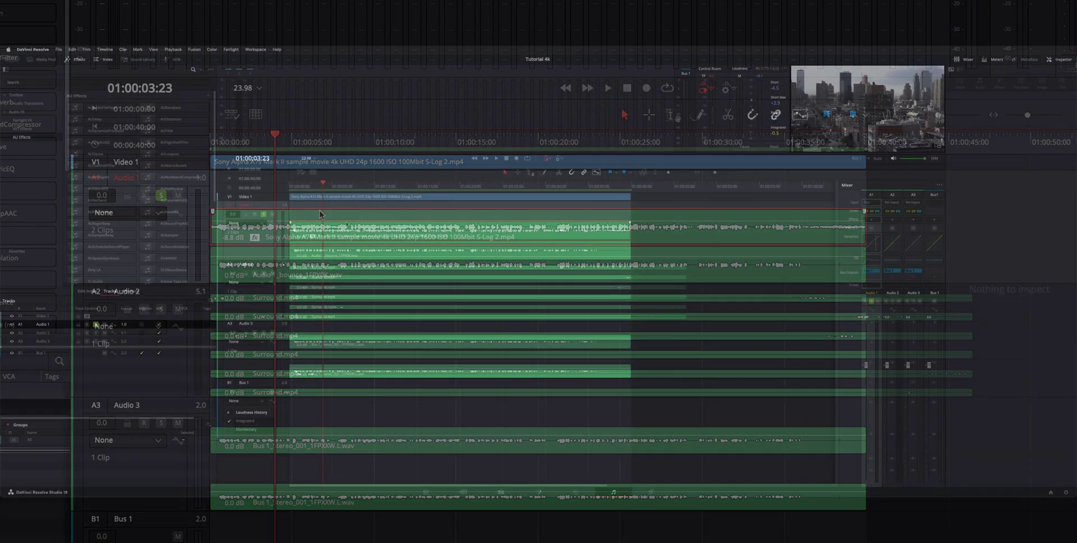
- Turn off Voice Isolation on the Sony Alpha clip and play back to compare
key("space")
key("space")
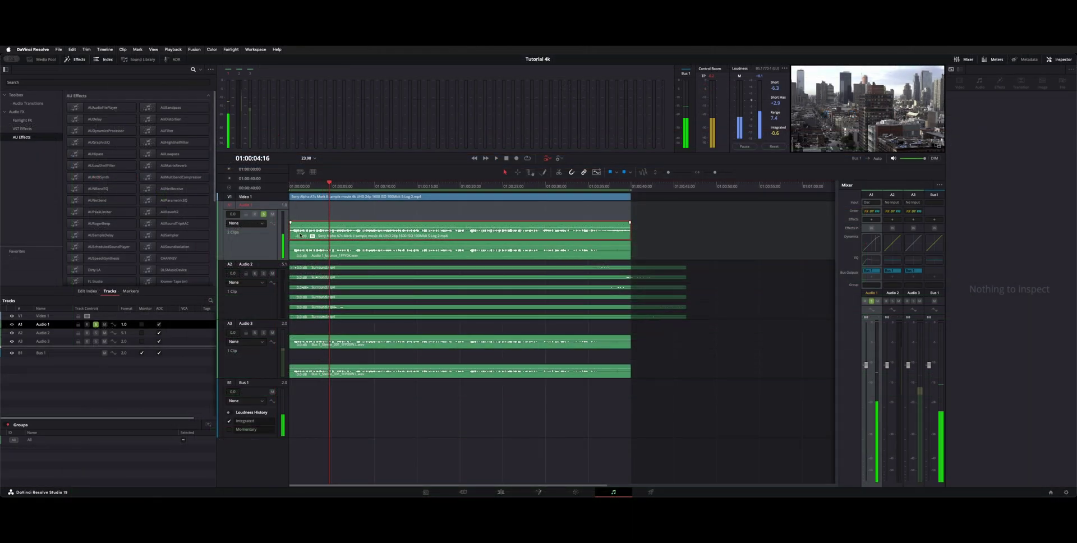
left_click(313, 237)
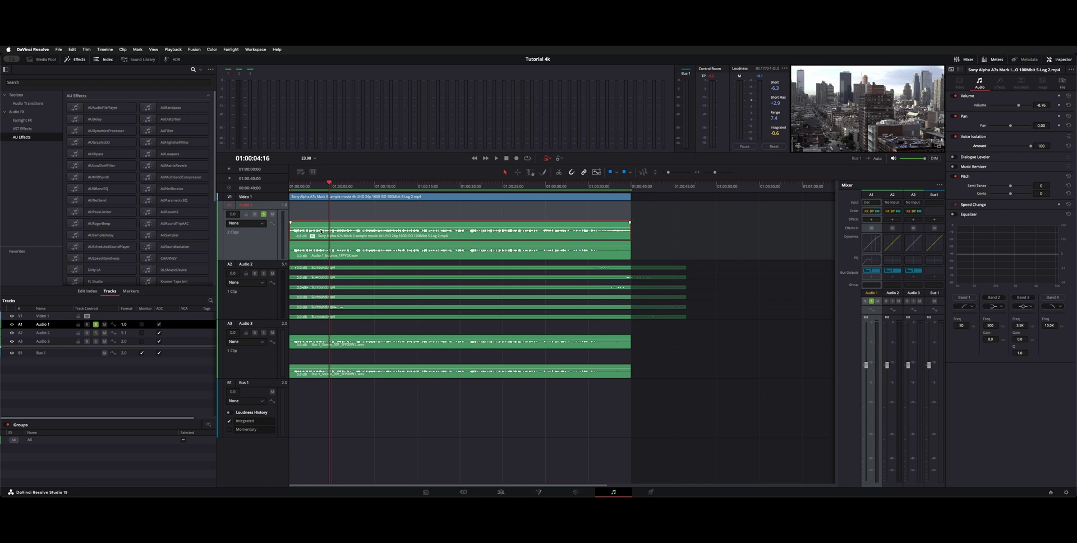
left_click(955, 136)
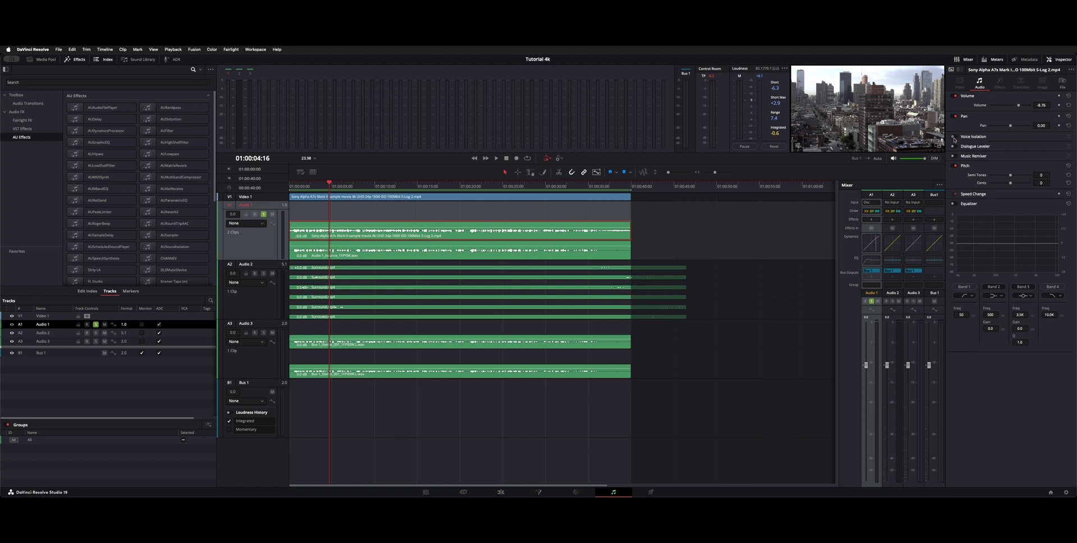
key("space")
left_click(303, 186)
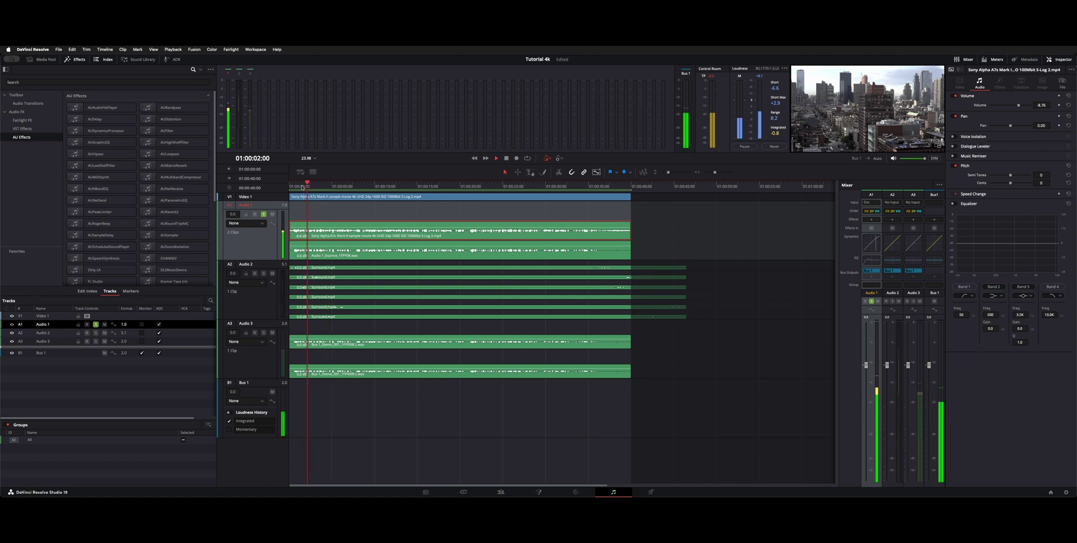
key("space")
- Drag the Audio 1_bounce clip back up to Audio 1's top layer
left_click(407, 256)
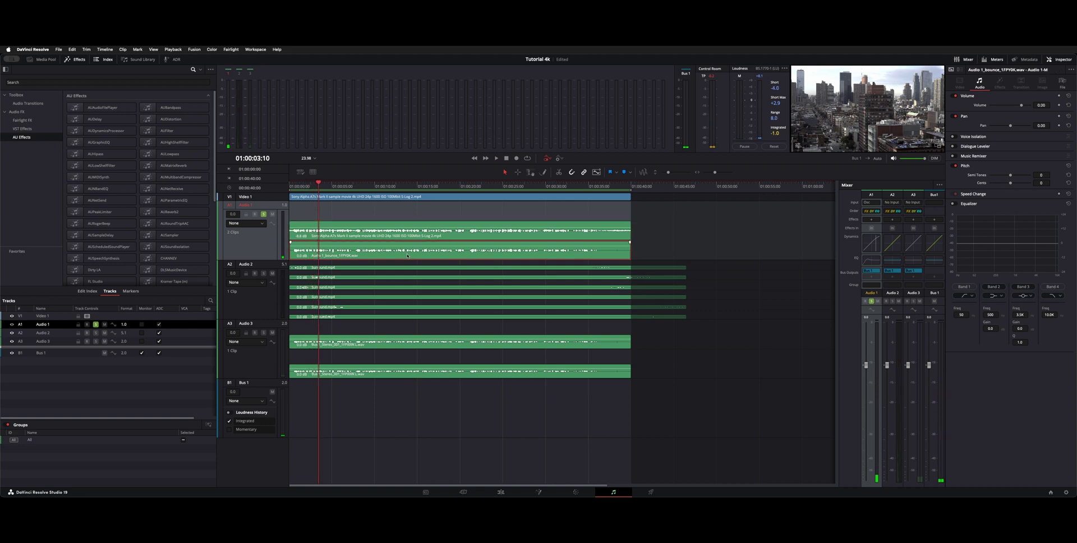
left_click_drag(407, 256, 401, 223)
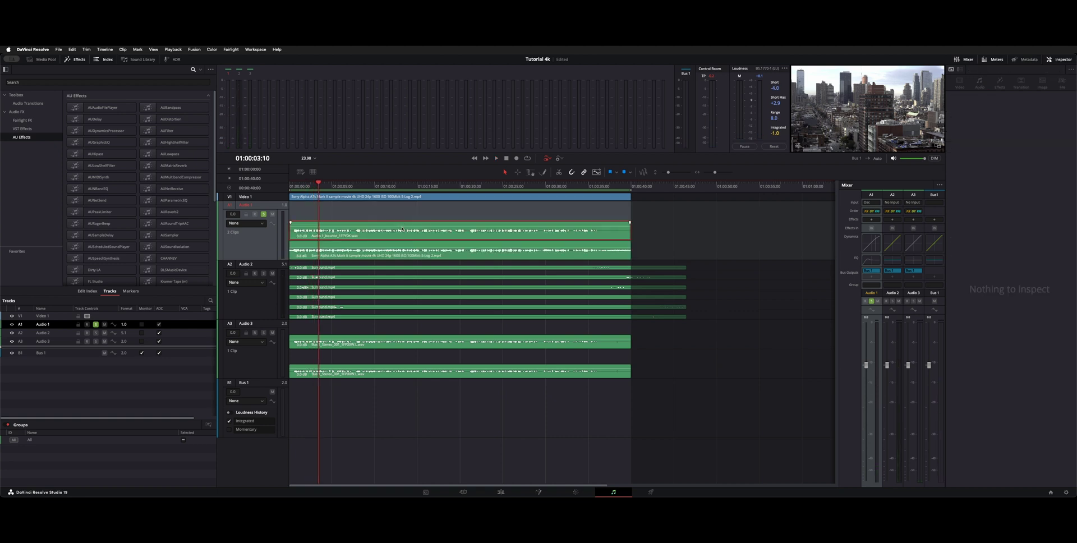
left_click(556, 206)
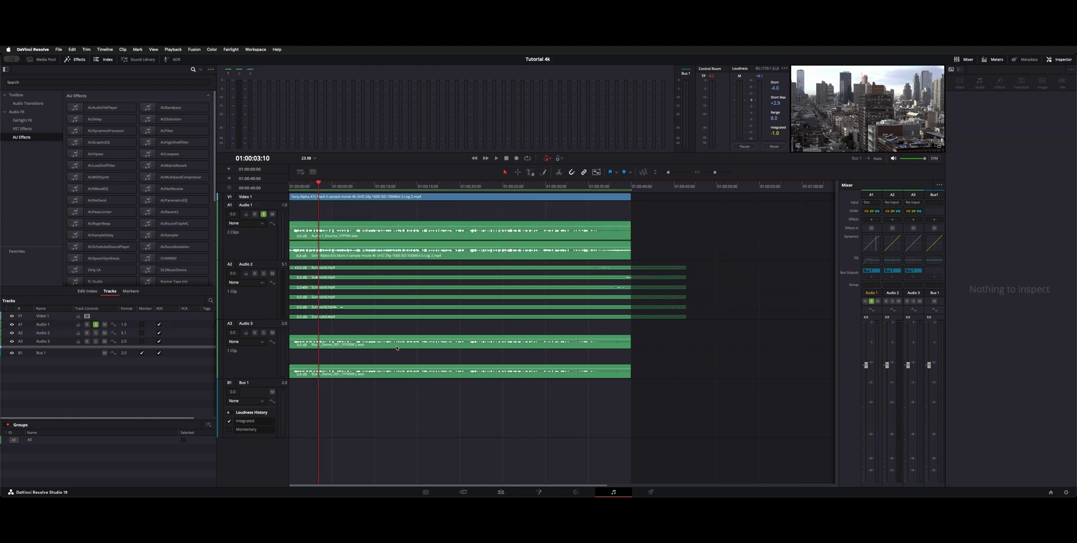
- Hide the audio track layers, solo only the 5.1 Audio 2 track and play it from the start
left_click(104, 50)
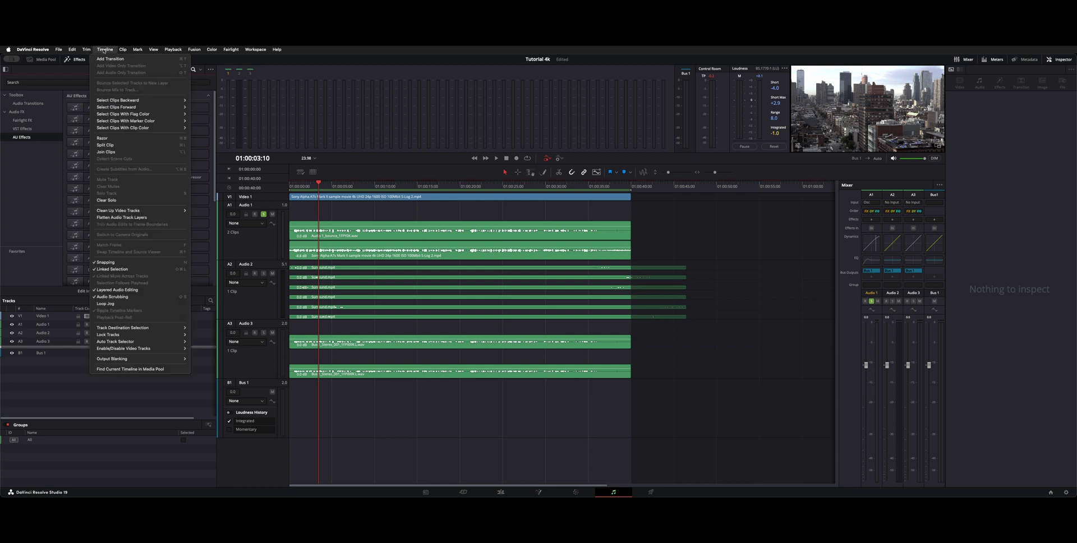
mouse_move(158, 49)
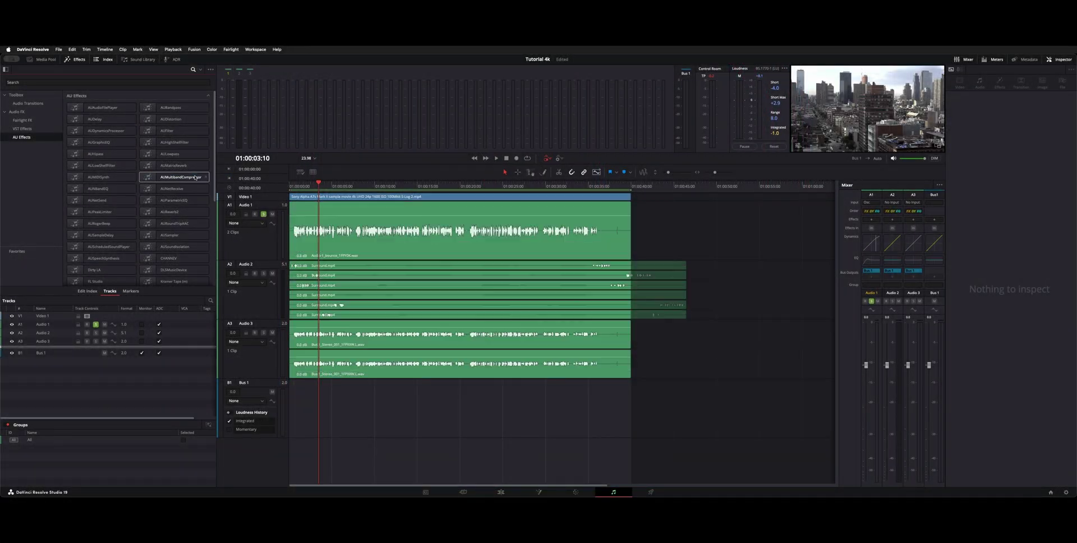
left_click(259, 295)
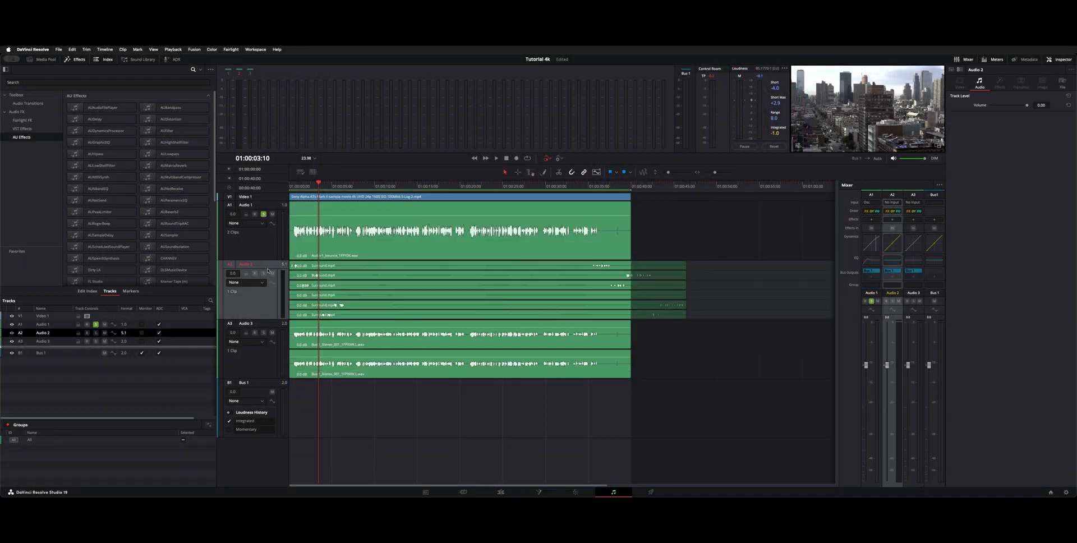
left_click(264, 274)
key("Home")
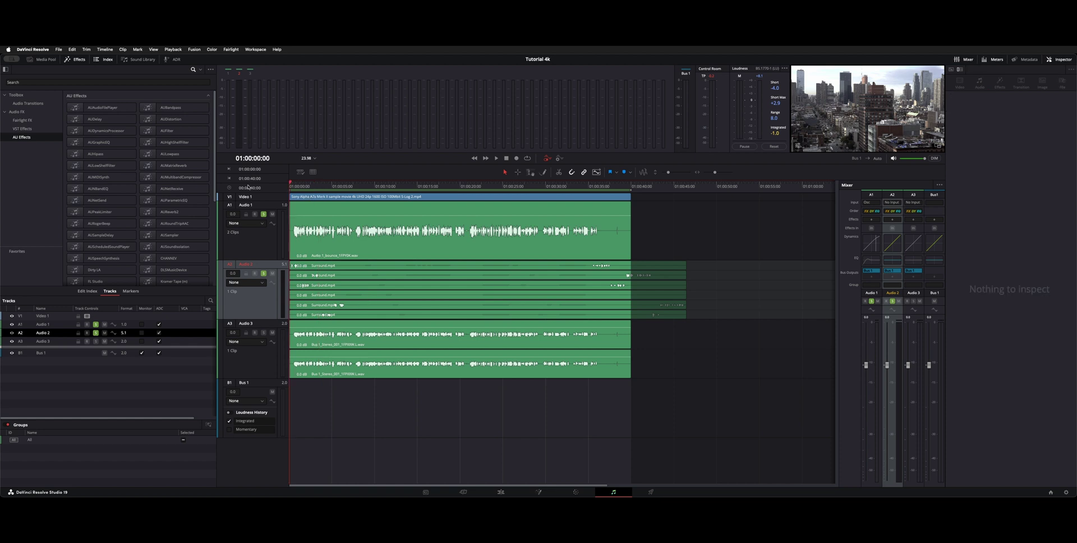
left_click(264, 214)
key("space")
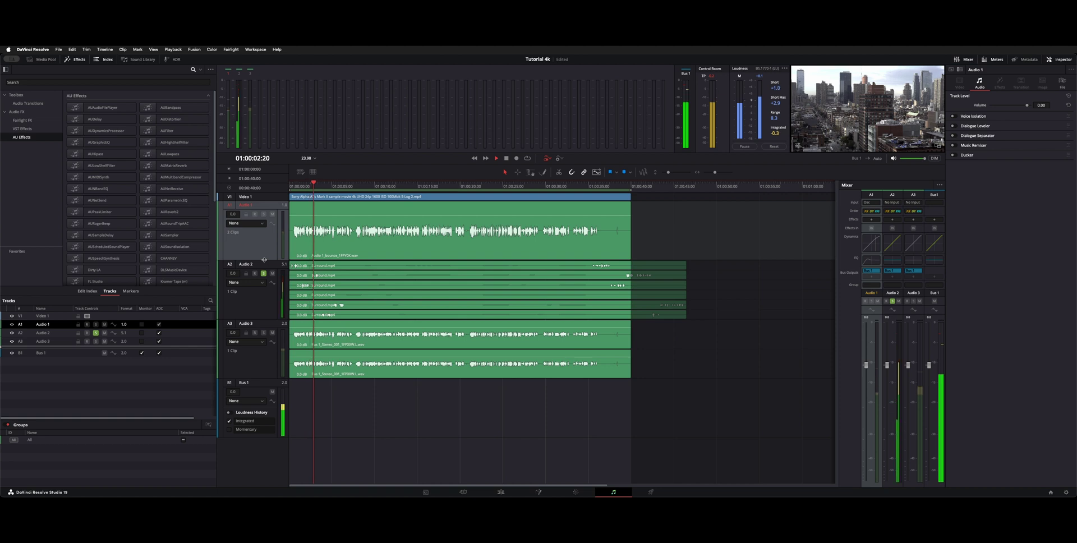
left_click(253, 303)
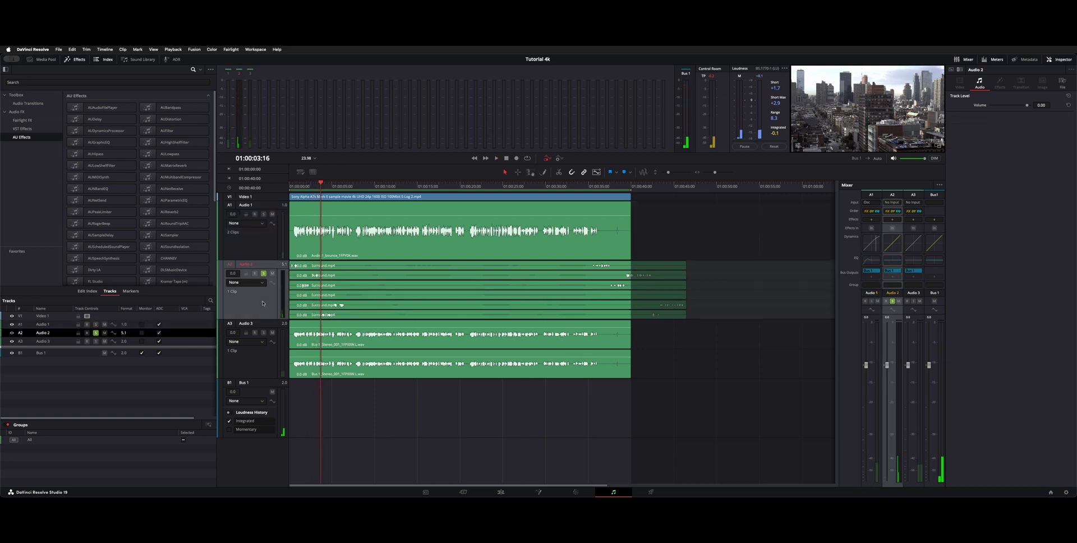
- Bounce the Bus 1 mix to a new track (Audio 4), then turn off the solo on Audio 2
left_click(105, 49)
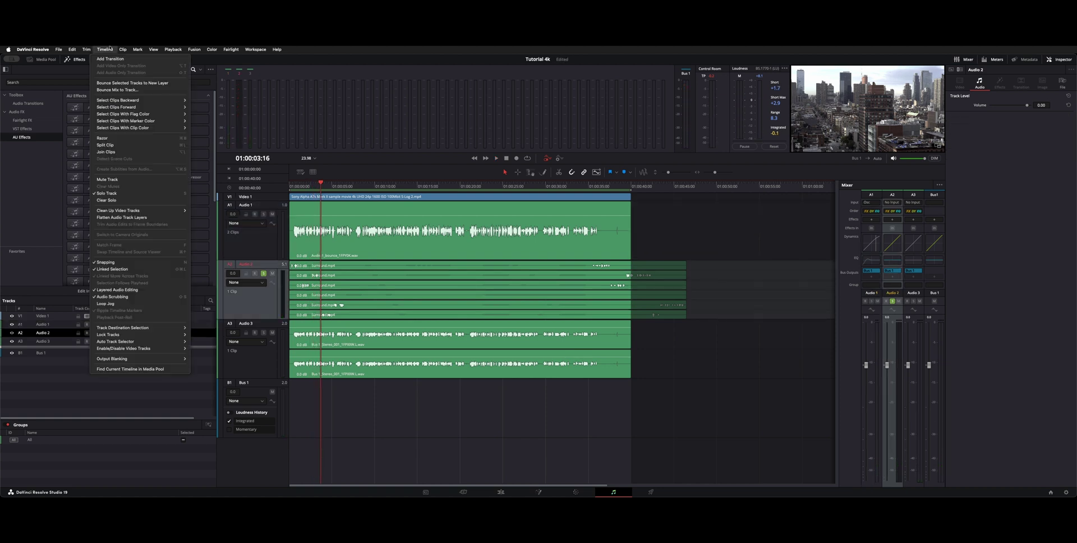
left_click(132, 92)
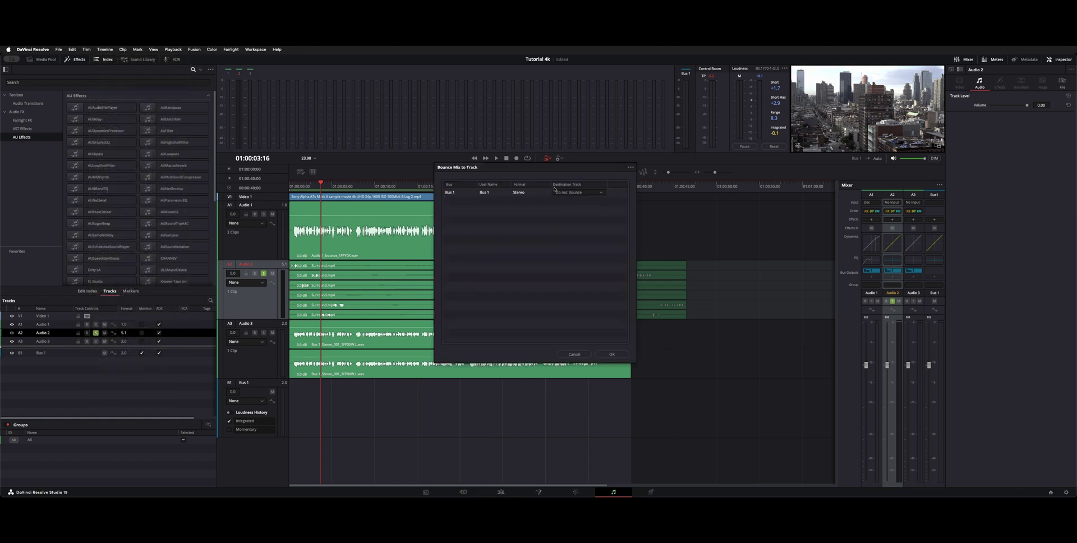
left_click(577, 191)
left_click(569, 206)
key("Return")
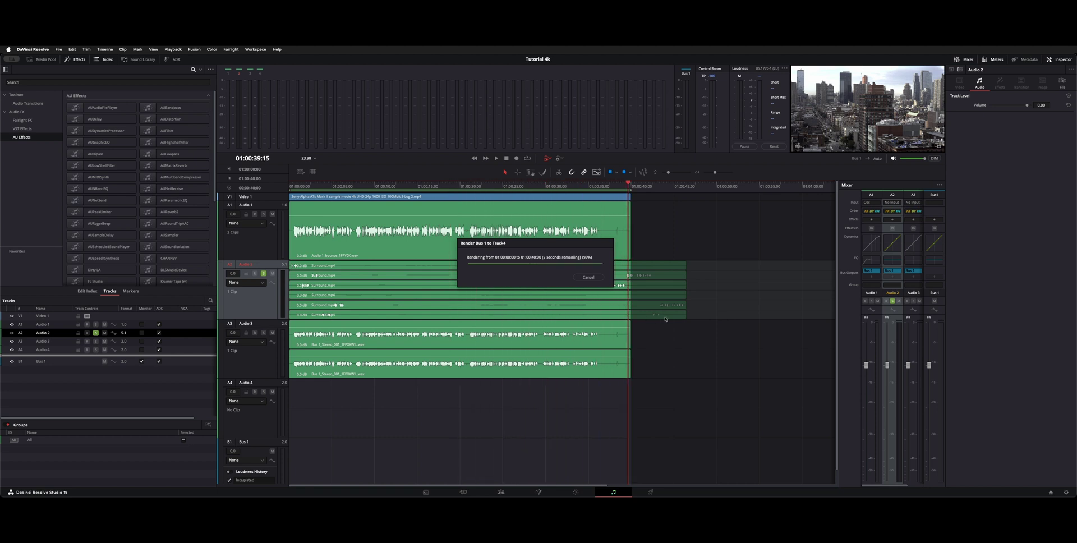
left_click(263, 273)
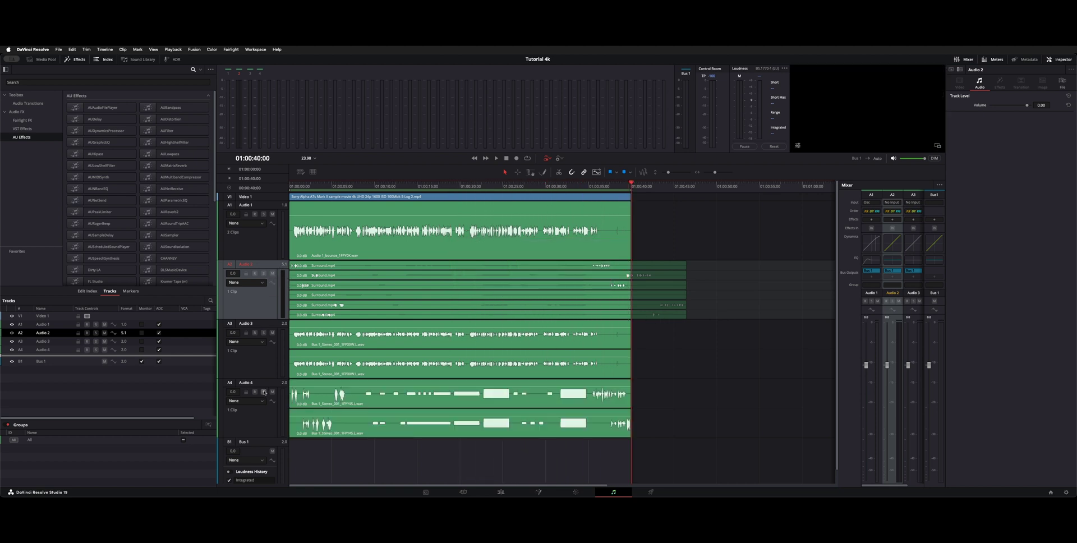
- Solo Audio 4, play its Bus 1 bounce from the start, and save the project
left_click(264, 392)
key("Home")
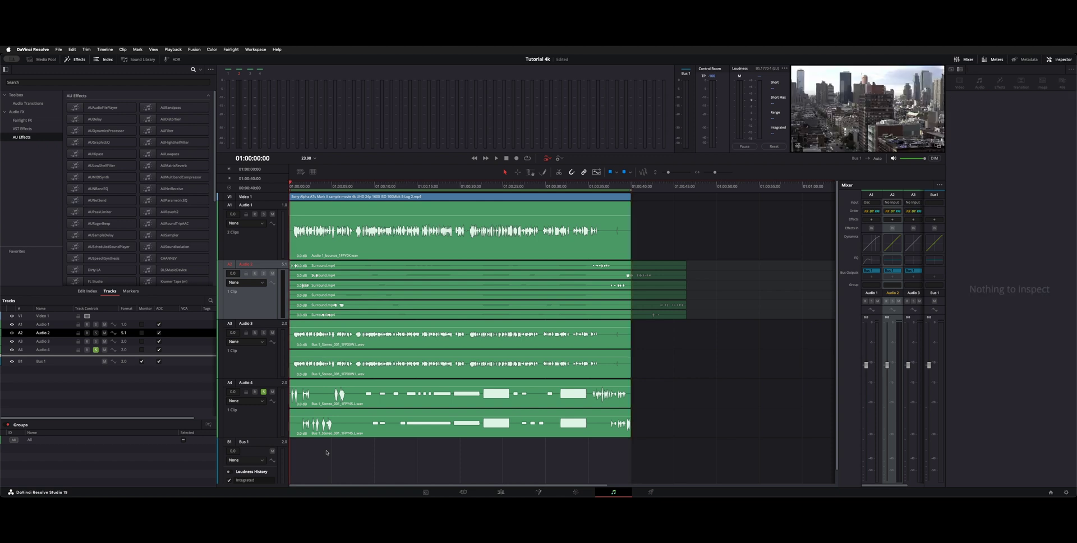
key("space")
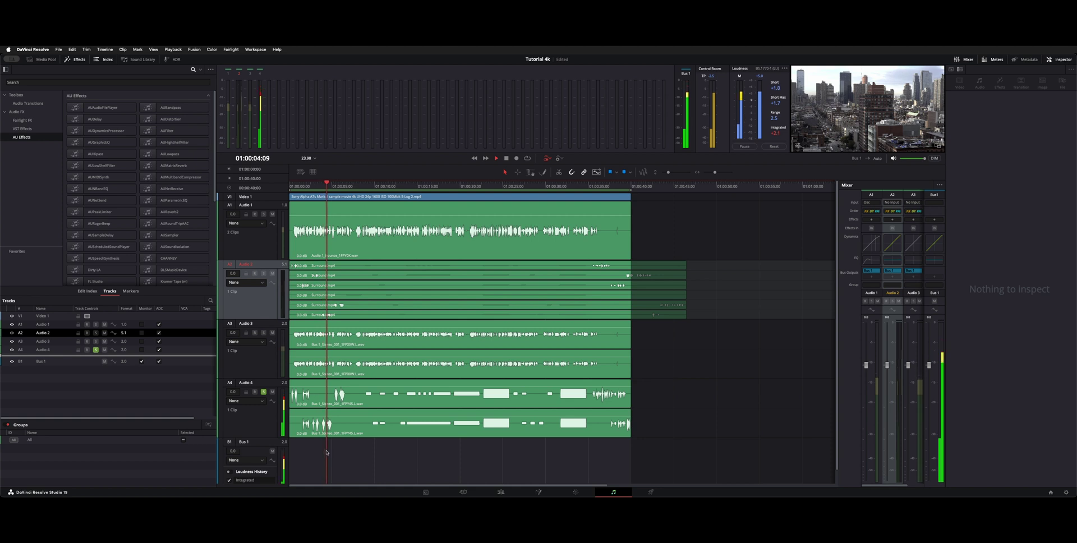
key("space")
key("super+s")
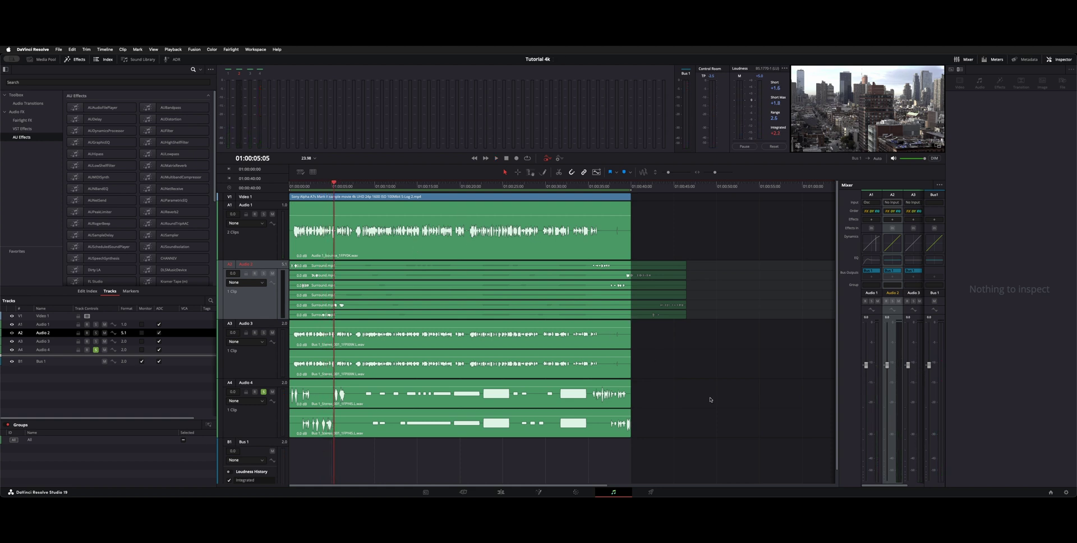
left_click(738, 383)
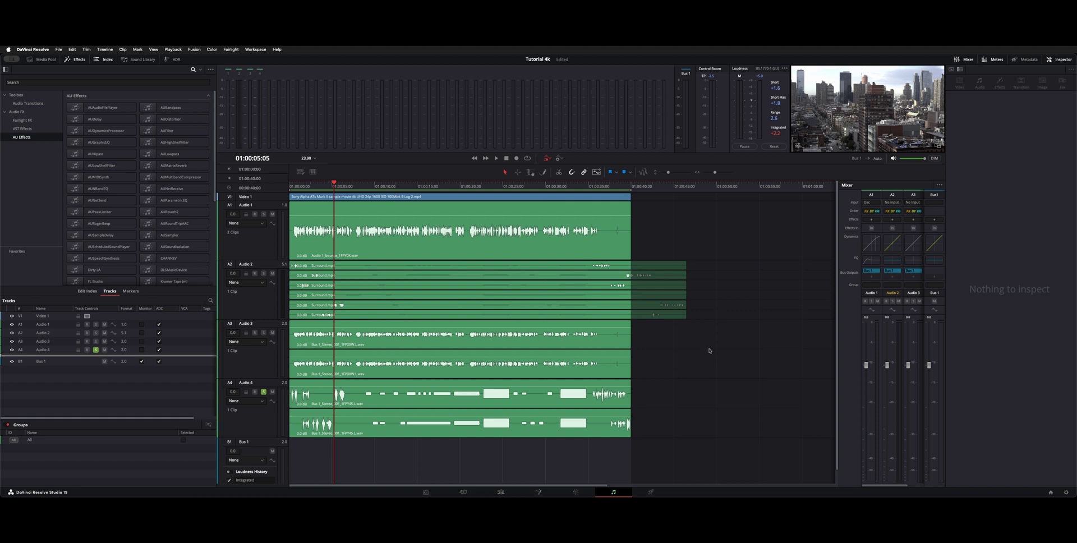